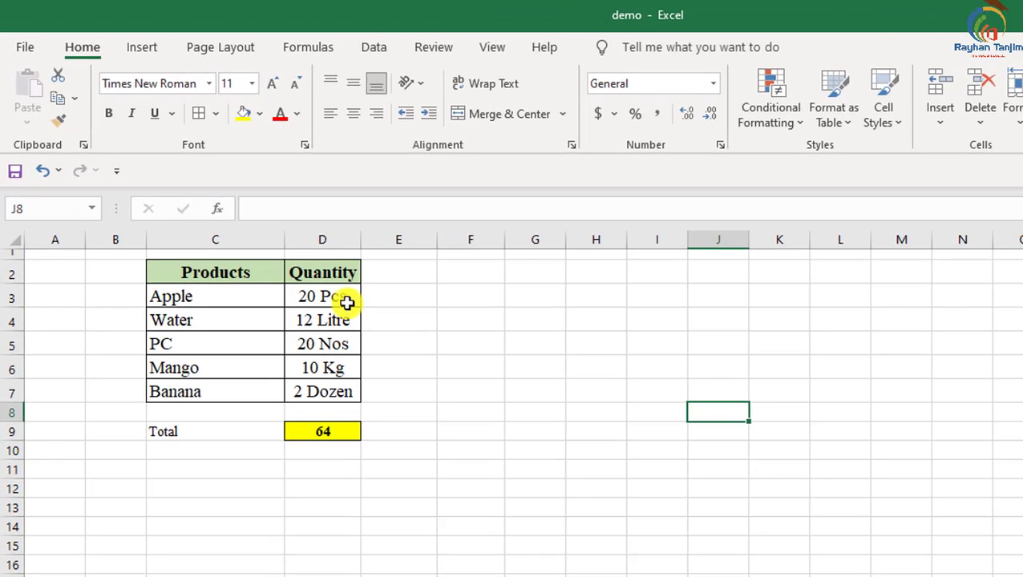
# Step: Copy the Apple quantity from D3 into cells F3 to F8
pyautogui.click(323, 281)
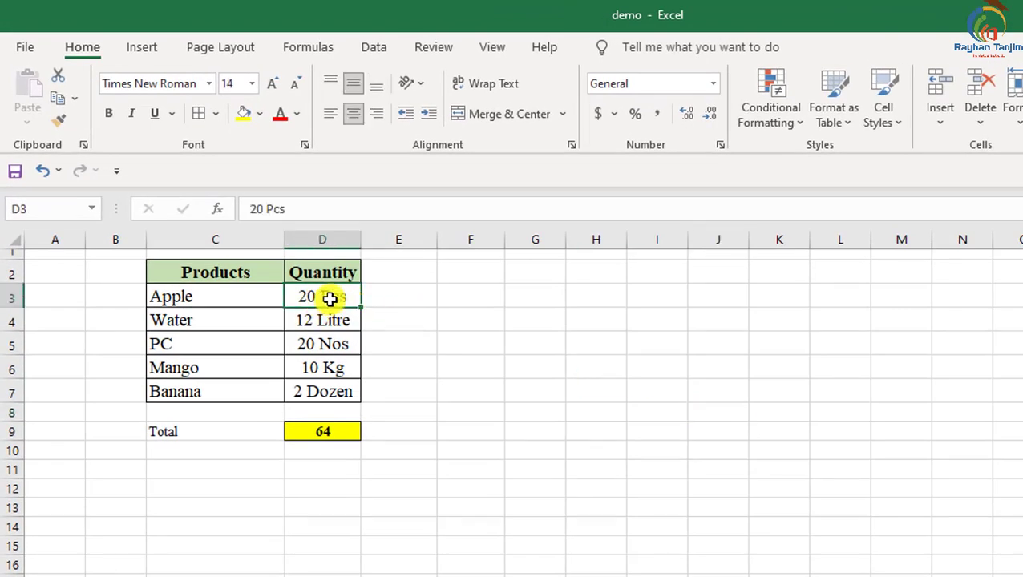
pyautogui.hotkey('ctrl', 'c')
pyautogui.moveTo(480, 295); pyautogui.dragTo(485, 414)
pyautogui.hotkey('ctrl', 'v')
pyautogui.click(544, 367)
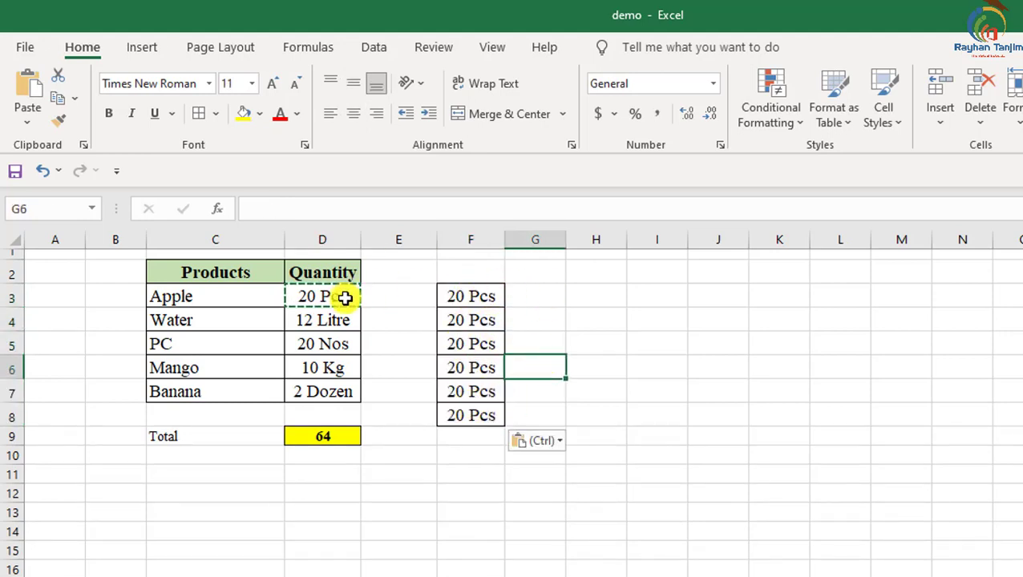
pyautogui.press('Escape')
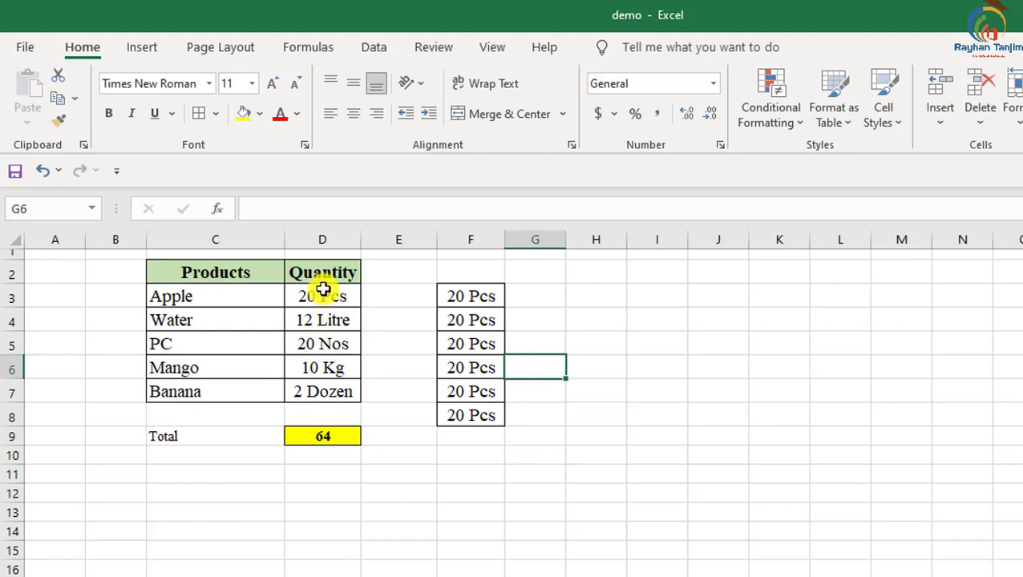
# Step: Change the Mango quantity in D6 to 50 Kg
pyautogui.click(315, 367)
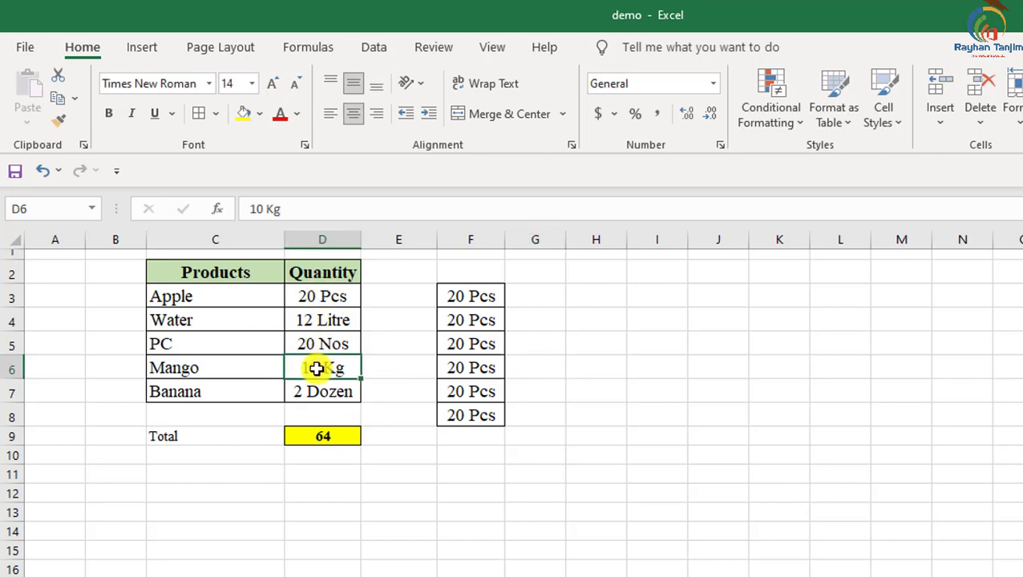
pyautogui.doubleClick(317, 368)
pyautogui.moveTo(320, 365); pyautogui.dragTo(293, 366)
pyautogui.write('5')
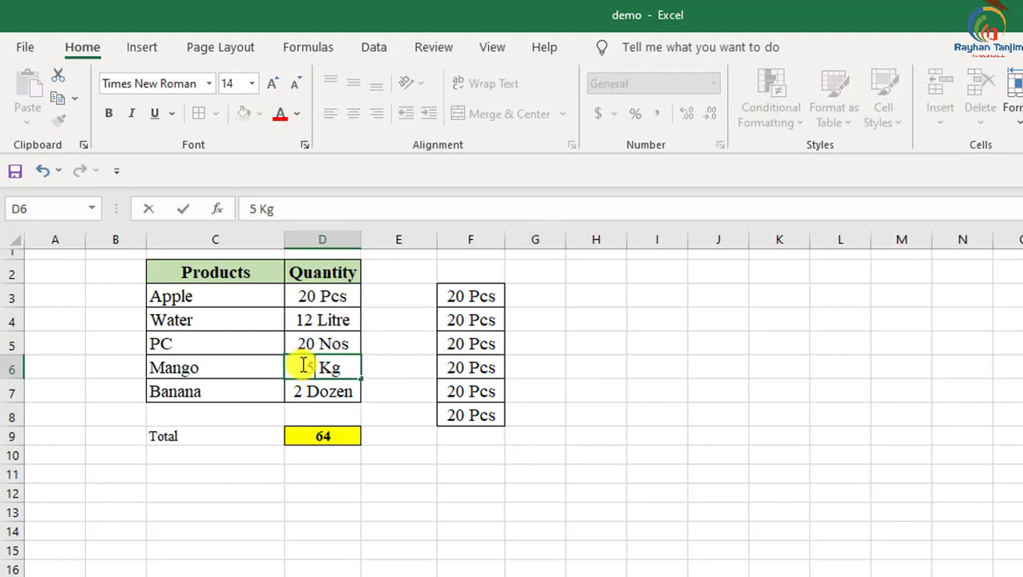
pyautogui.write('0')
pyautogui.press('Return')
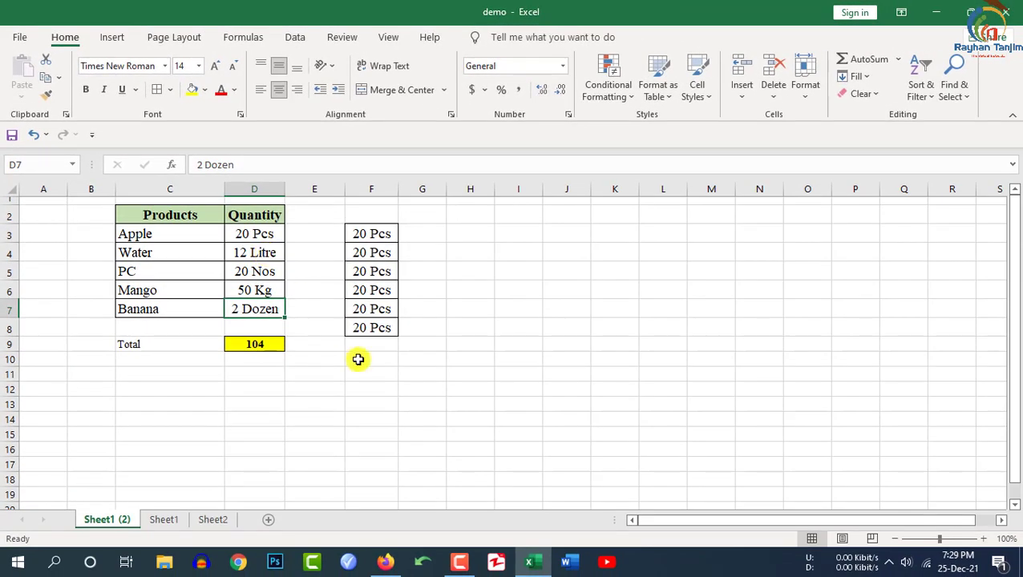
# Step: Switch to the browser and look through the YouTube channel's uploaded videos
pyautogui.hotkey('alt', 'Tab')
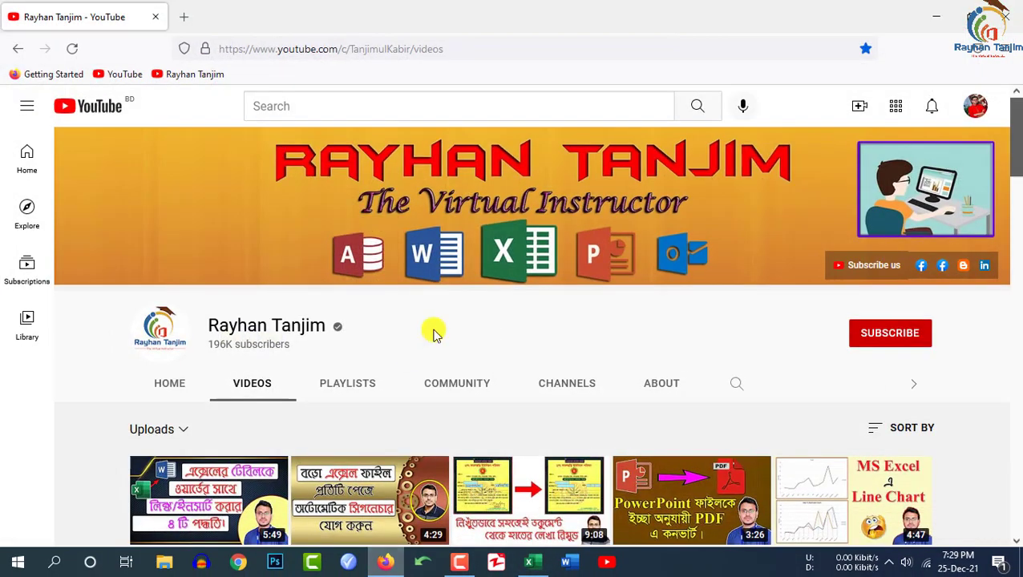
pyautogui.scroll(-2, 559, 287)
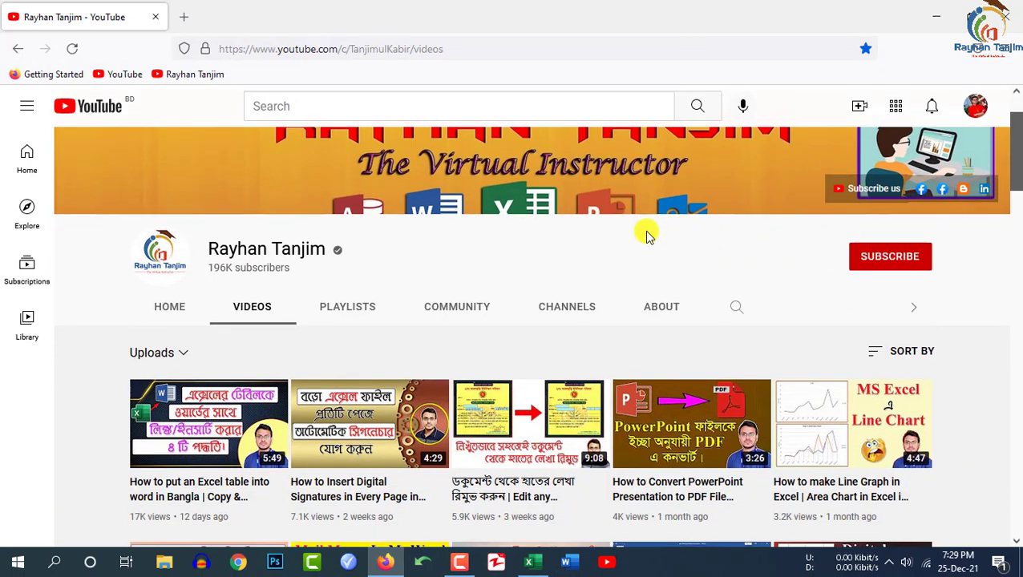
pyautogui.scroll(-4, 611, 225)
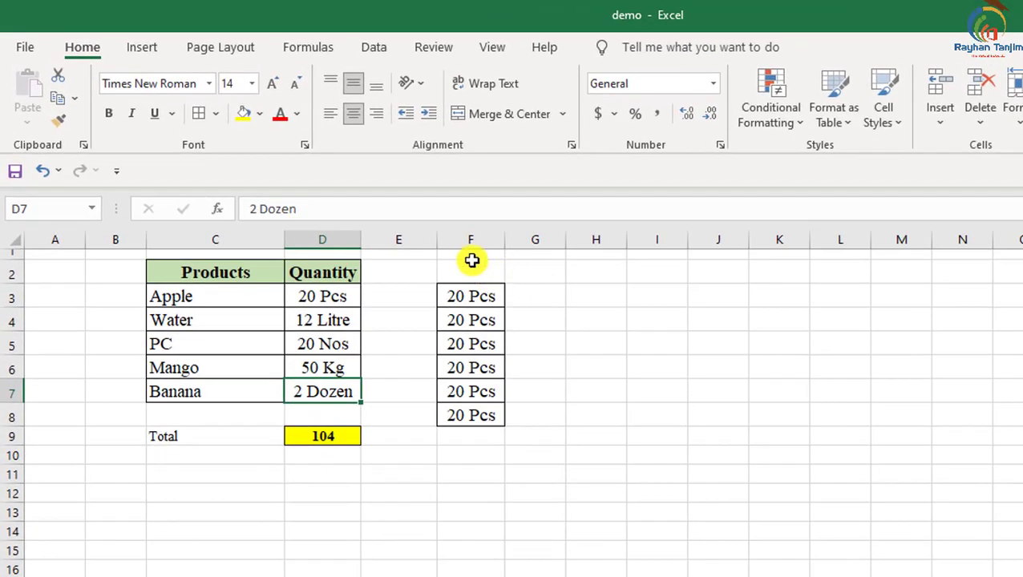
# Step: Delete column F with the copied quantities from the worksheet
pyautogui.click(375, 186)
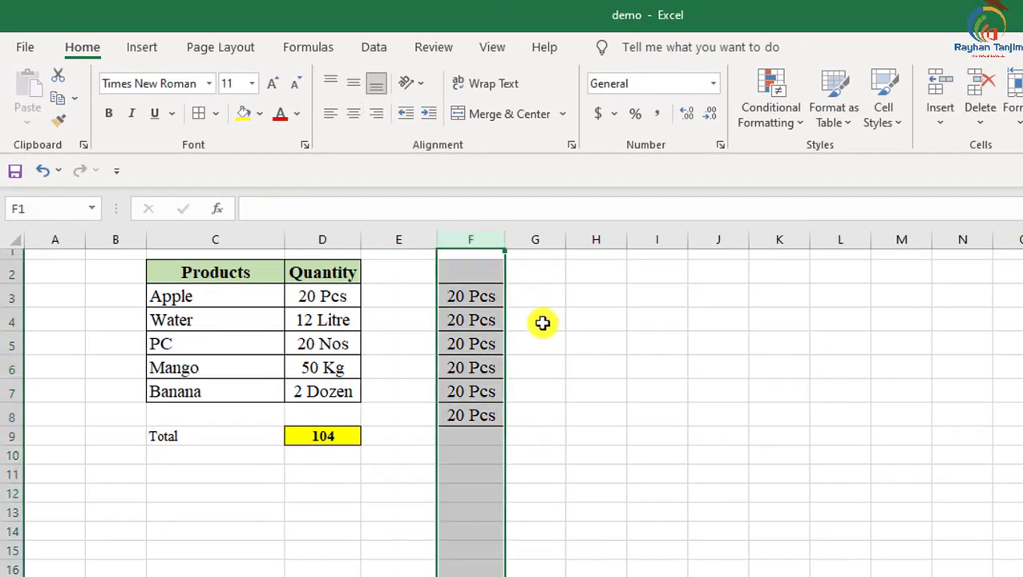
pyautogui.press('Delete')
pyautogui.rightClick(481, 238)
pyautogui.click(535, 426)
pyautogui.click(671, 388)
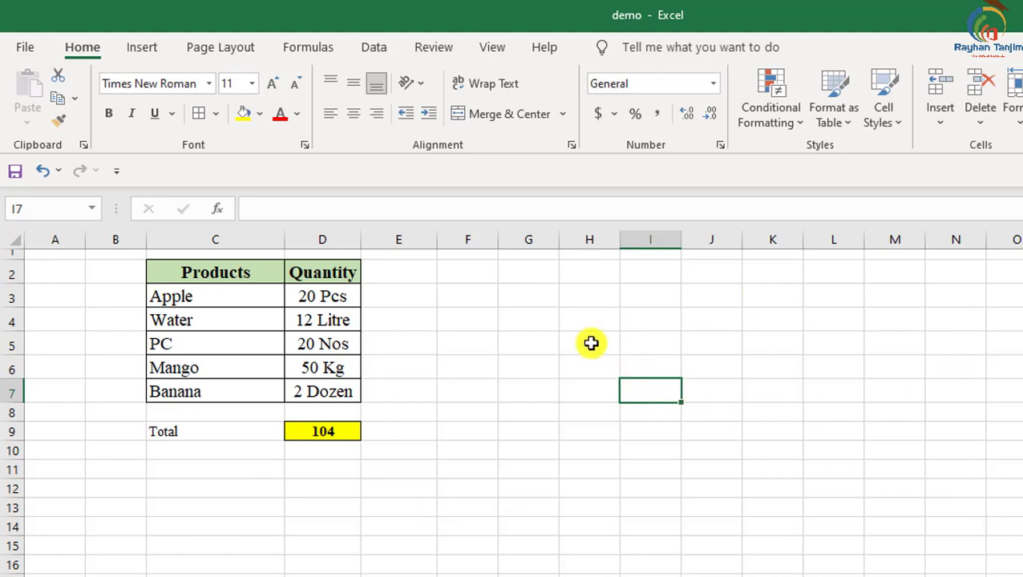
# Step: Enter =FIND(" ",D3) in F3 to locate the space in the quantity, and fill the formula down to F7
pyautogui.click(473, 295)
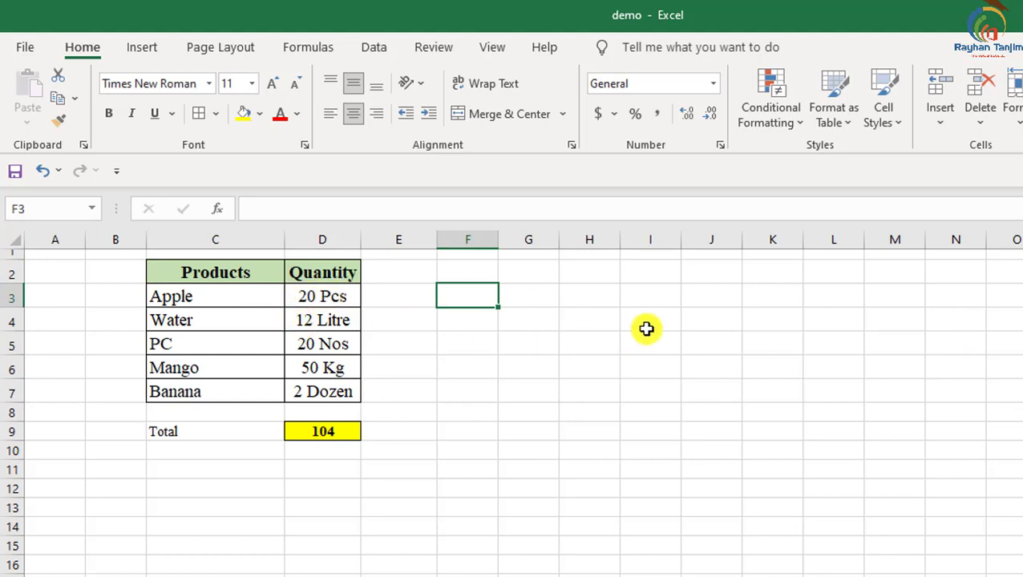
pyautogui.write('=')
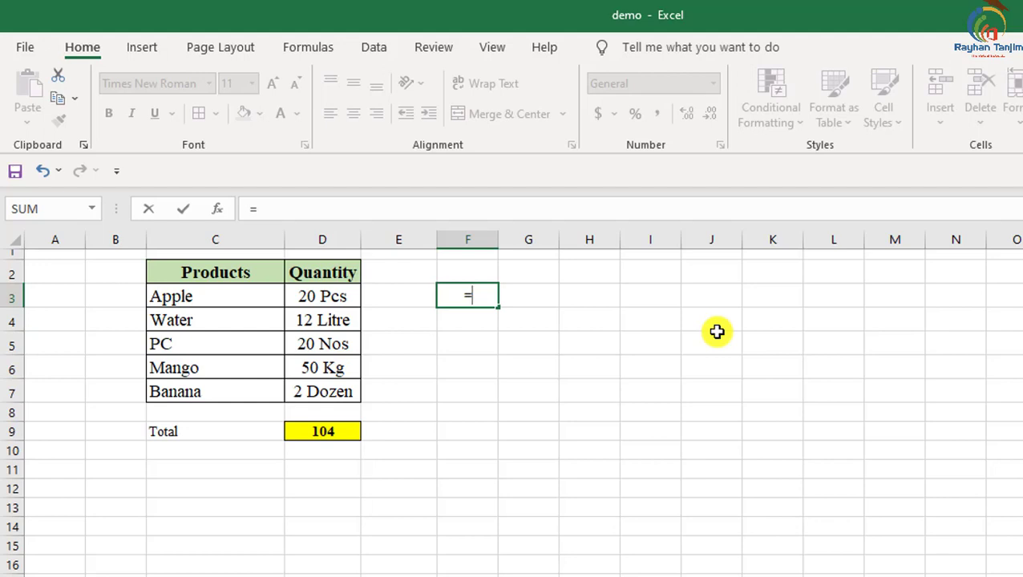
pyautogui.write('f')
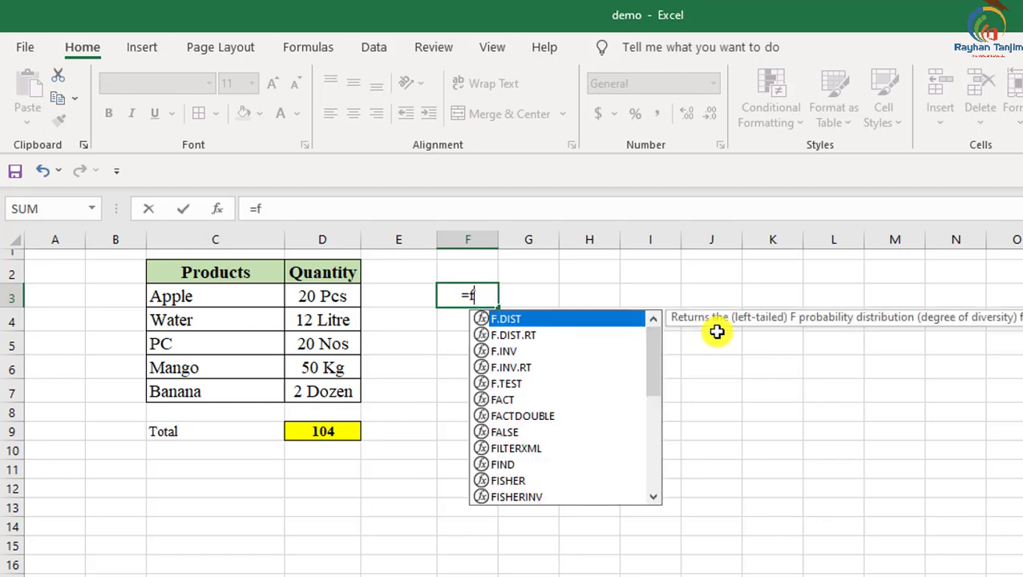
pyautogui.write('ind(')
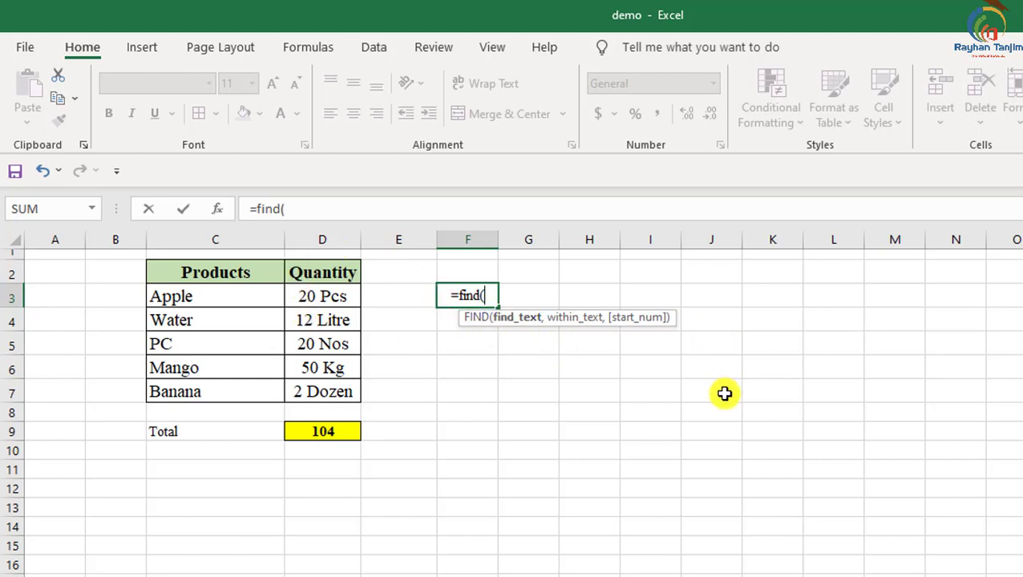
pyautogui.write('"')
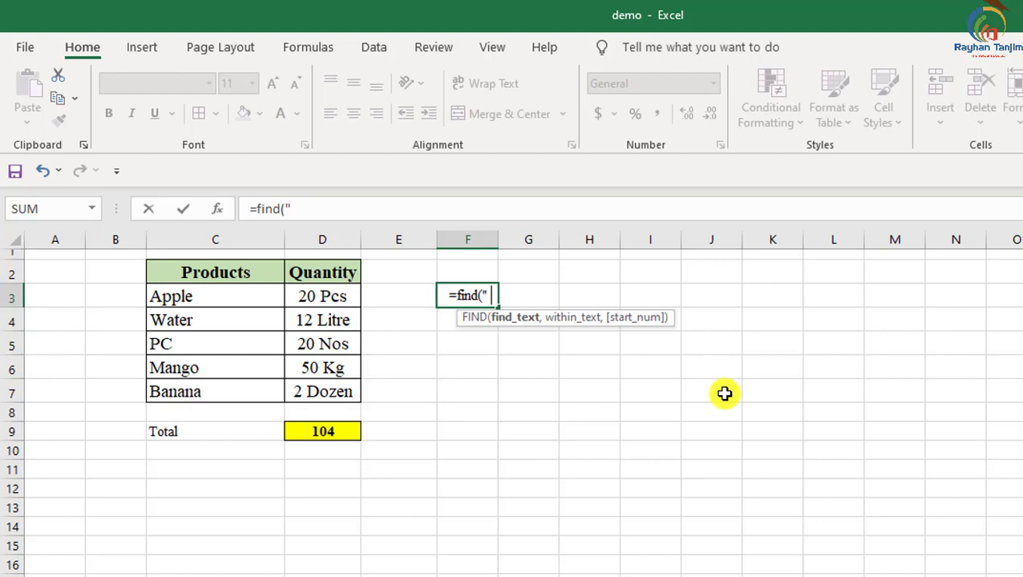
pyautogui.write(' "')
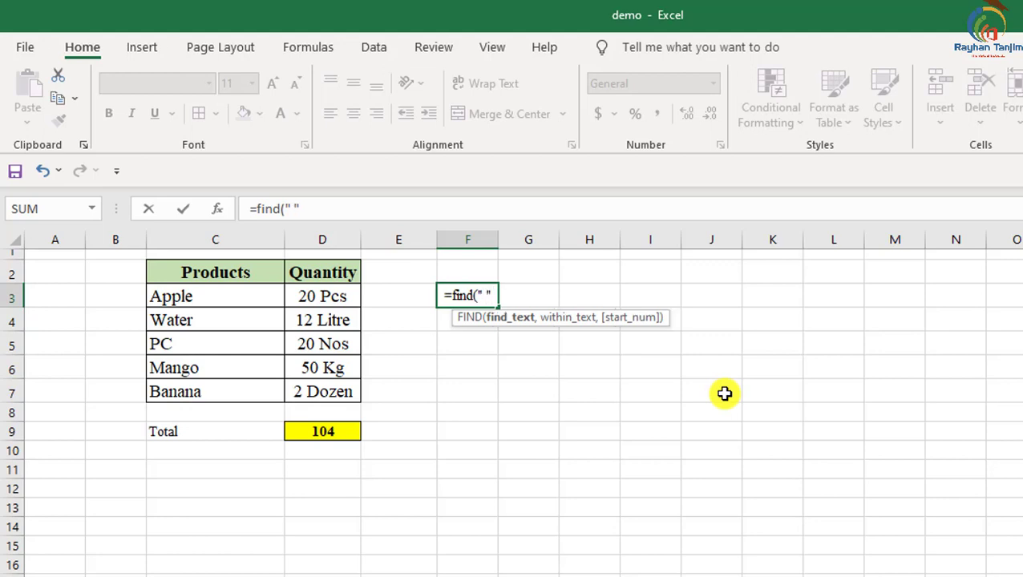
pyautogui.write(',')
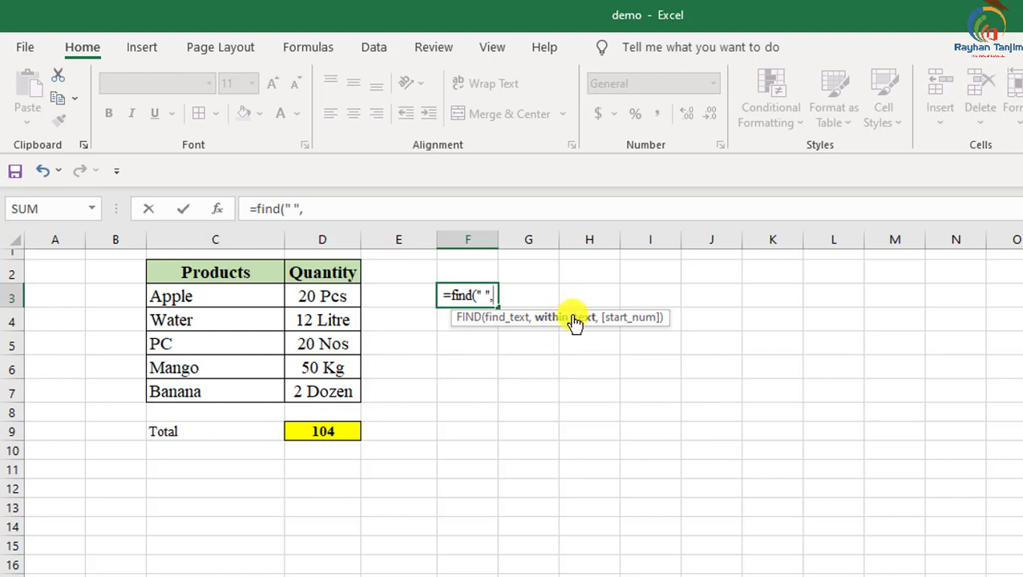
pyautogui.click(325, 298)
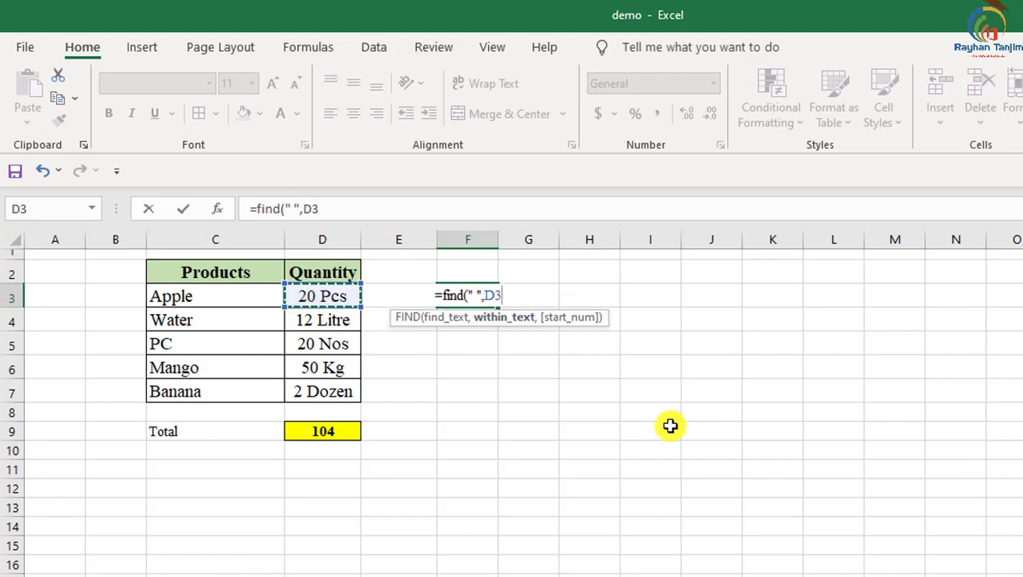
pyautogui.write(')')
pyautogui.press('Return')
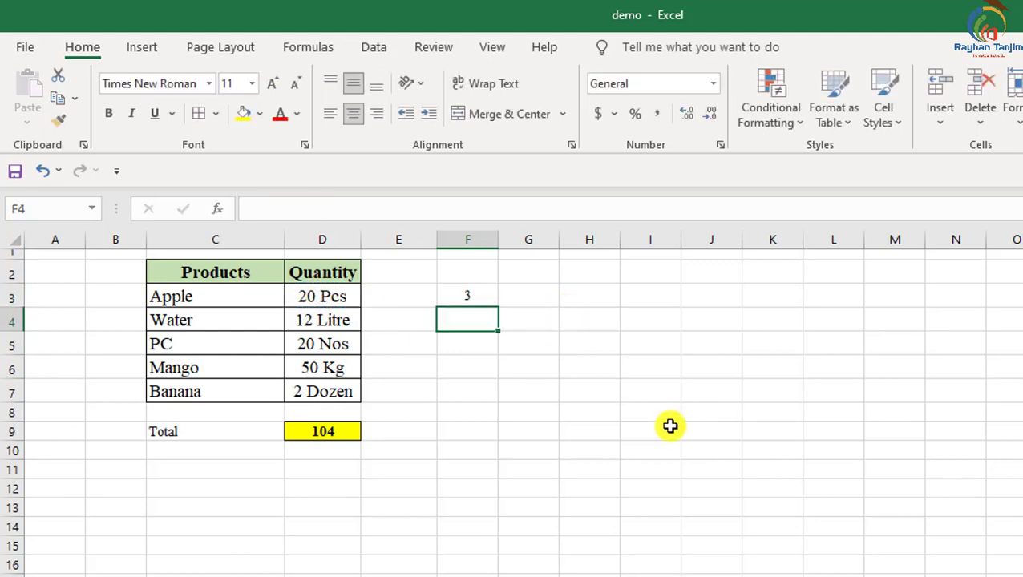
pyautogui.click(458, 302)
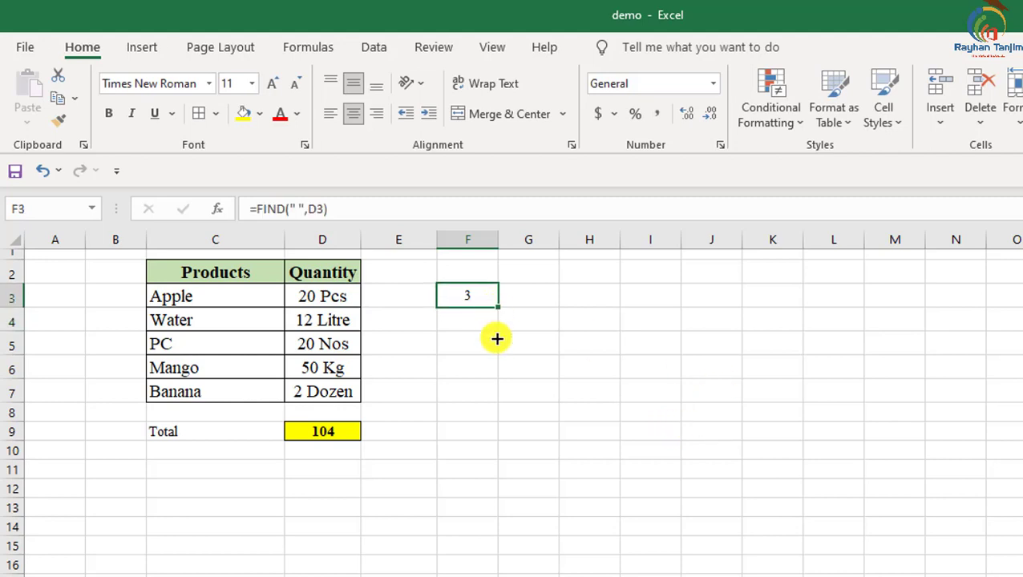
pyautogui.moveTo(497, 308); pyautogui.dragTo(481, 398)
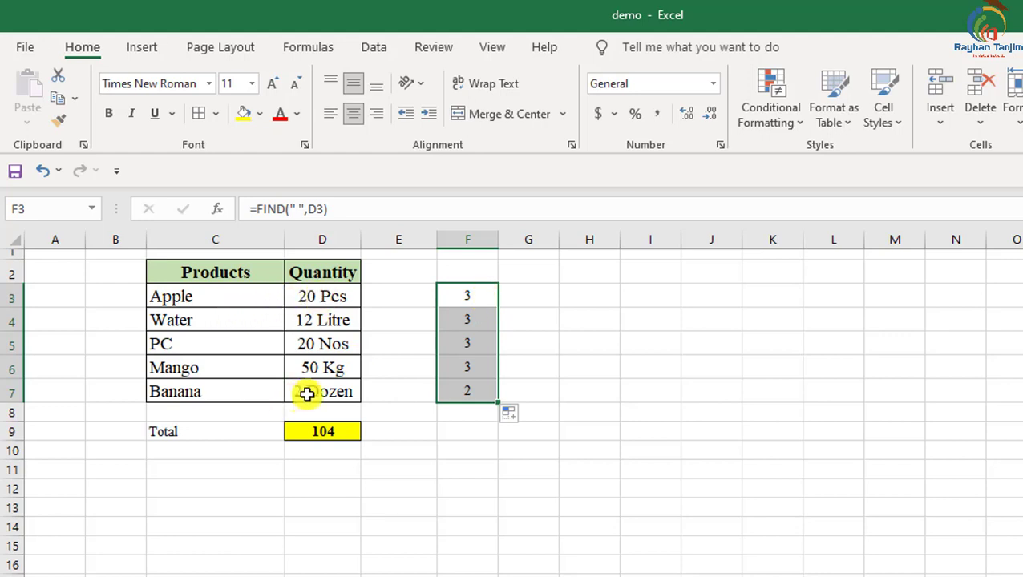
# Step: Change the PC quantity in D5 to 200 Nos and check the FIND formula in F5
pyautogui.click(309, 343)
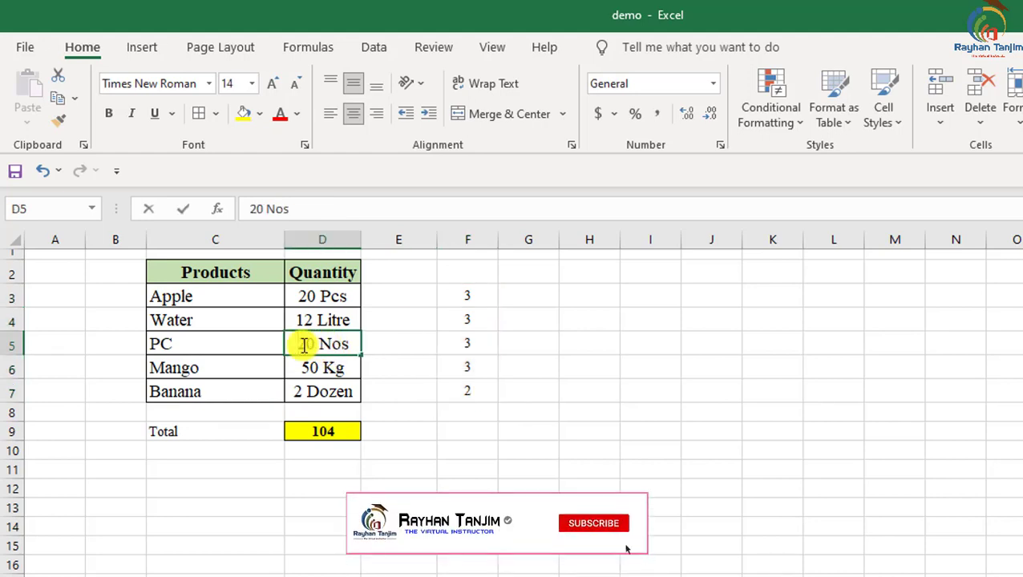
pyautogui.doubleClick(306, 345)
pyautogui.write('0')
pyautogui.press('Return')
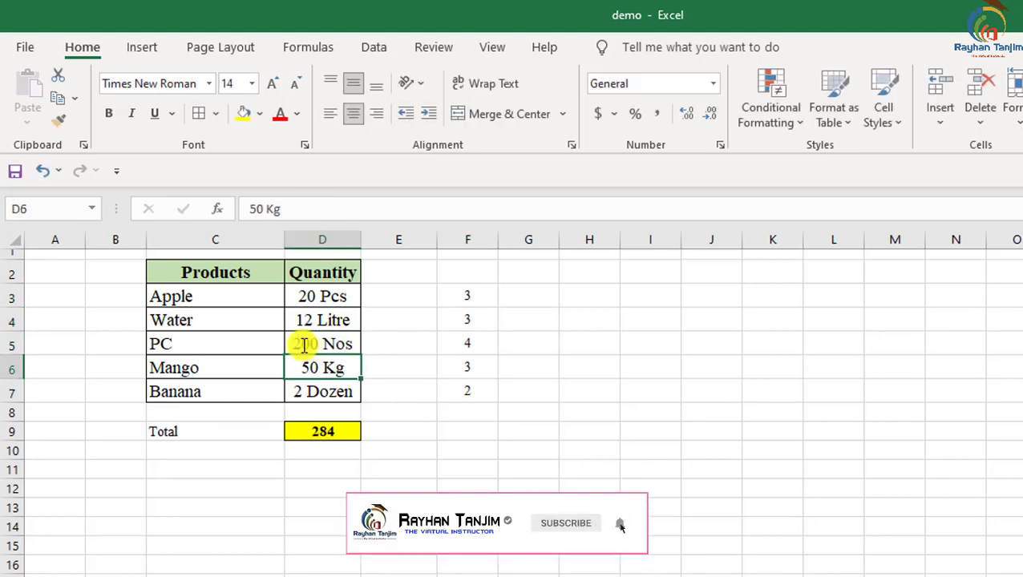
pyautogui.click(475, 348)
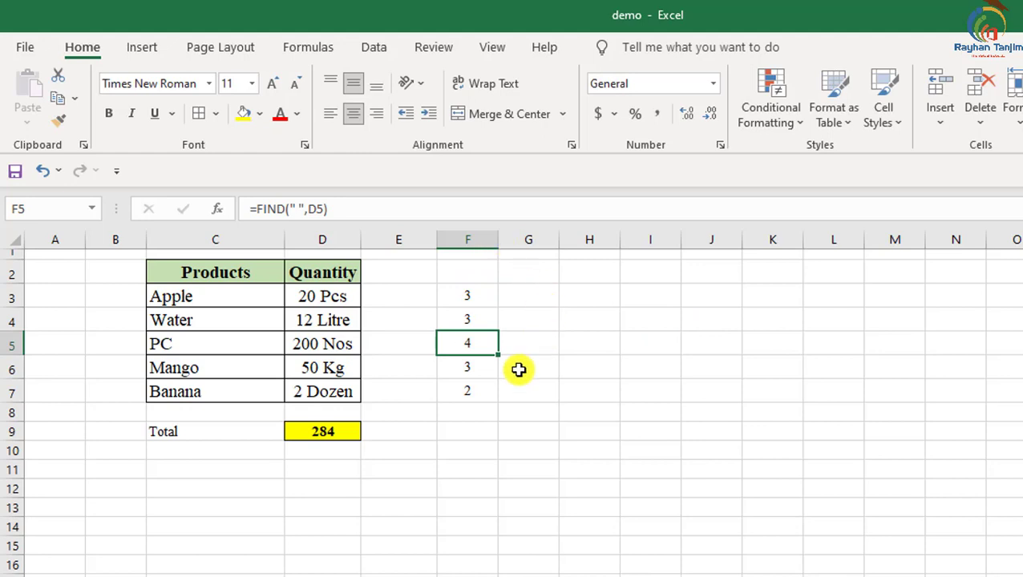
# Step: Enter =LEFT(D3,F3) in G3 to extract the number from the quantity, and fill the formula down to G7
pyautogui.click(548, 299)
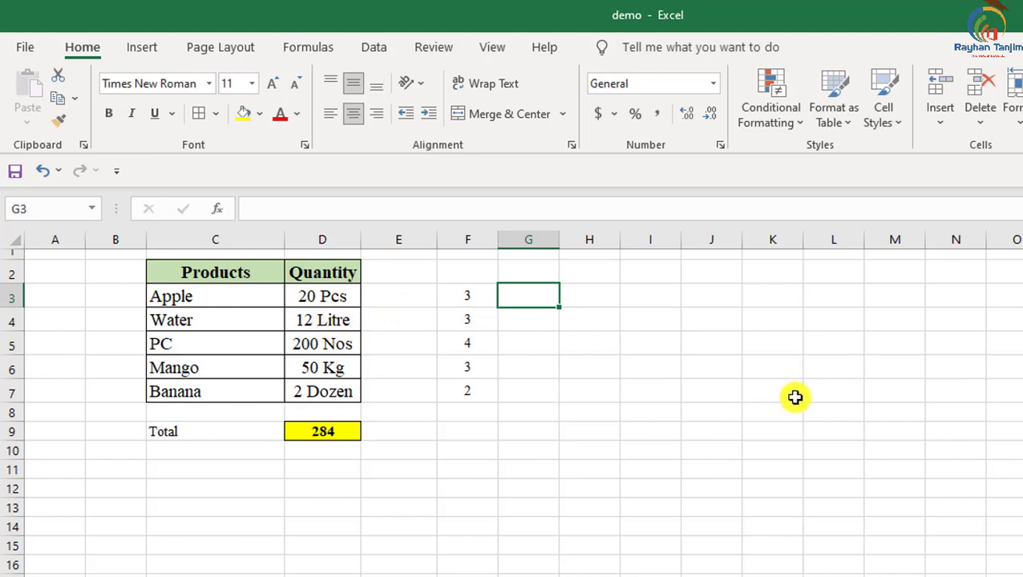
pyautogui.write('=')
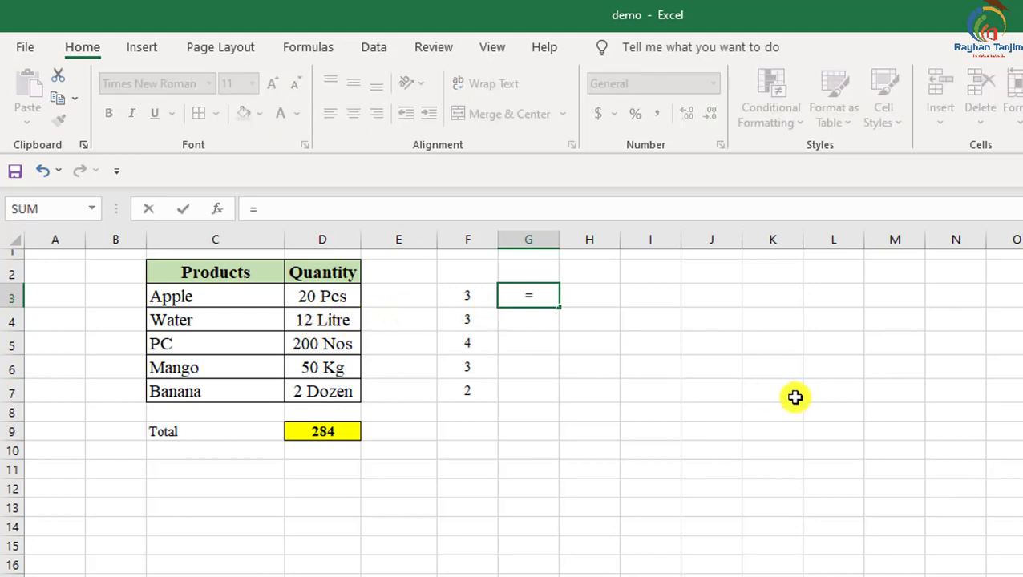
pyautogui.write('left')
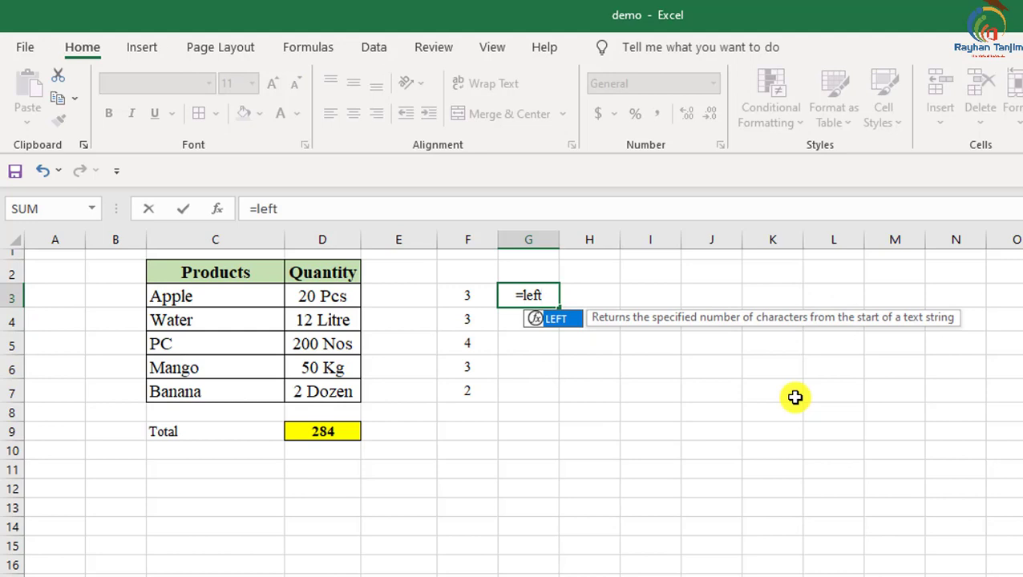
pyautogui.write('(')
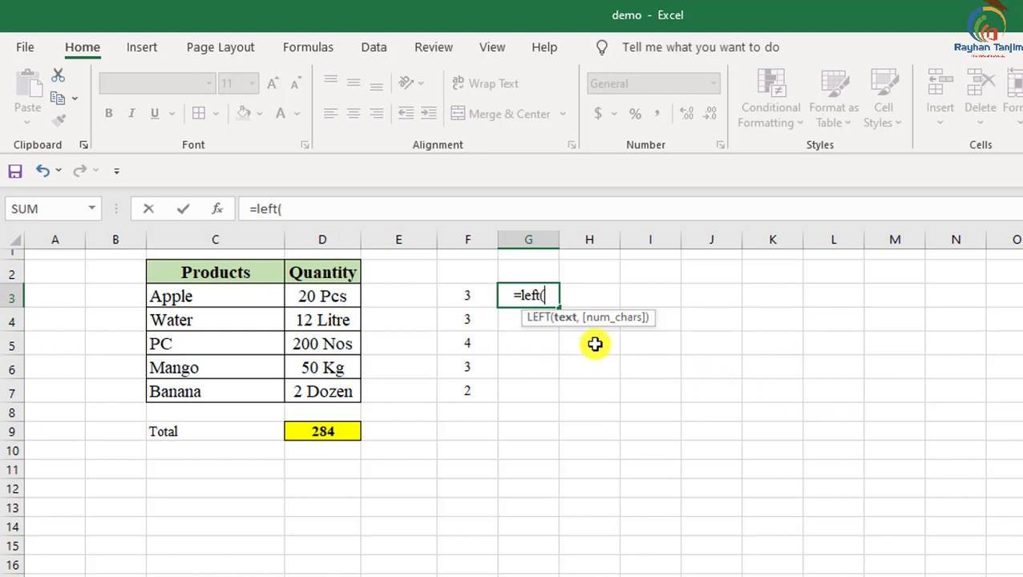
pyautogui.click(335, 297)
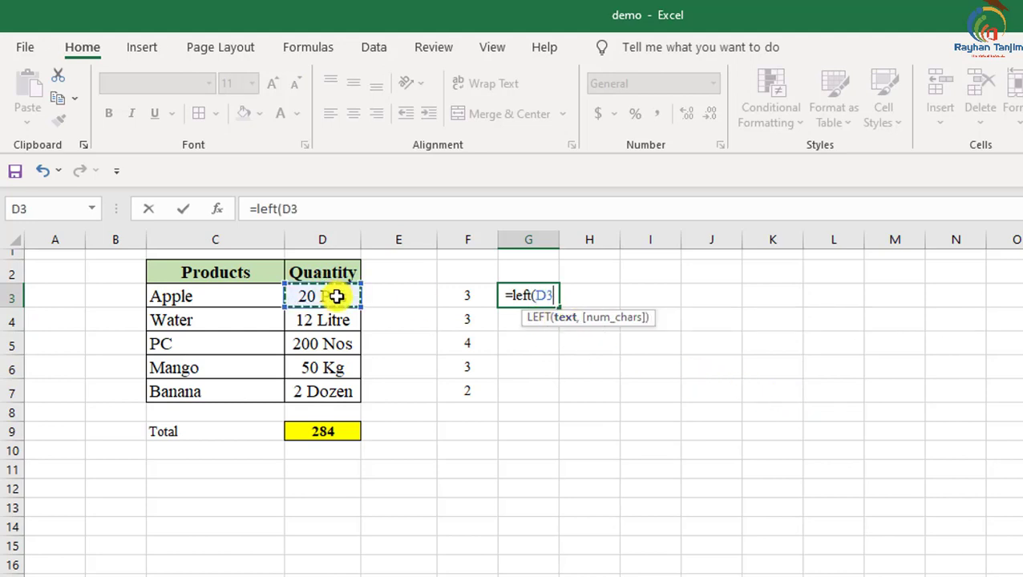
pyautogui.write(',')
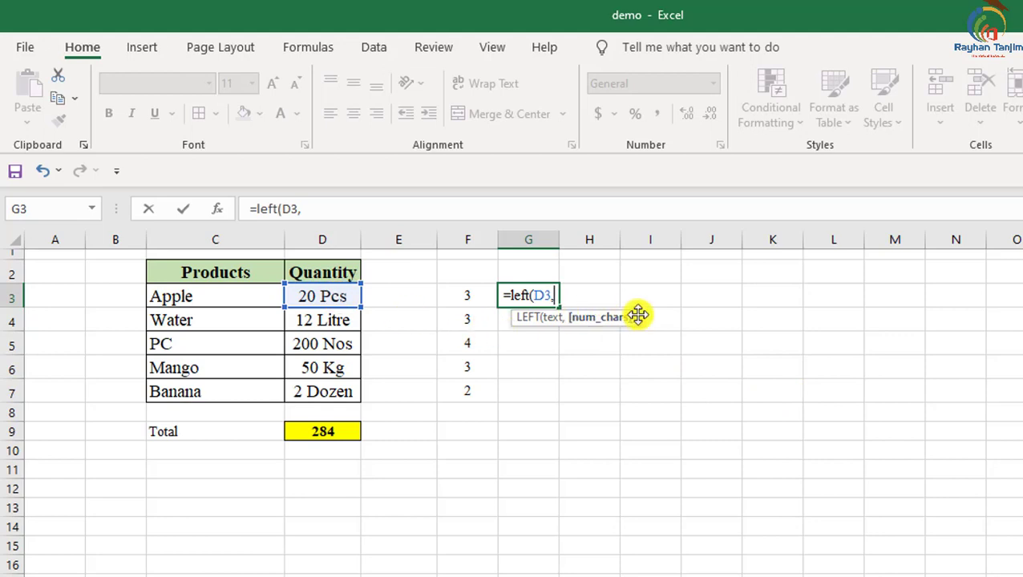
pyautogui.click(471, 295)
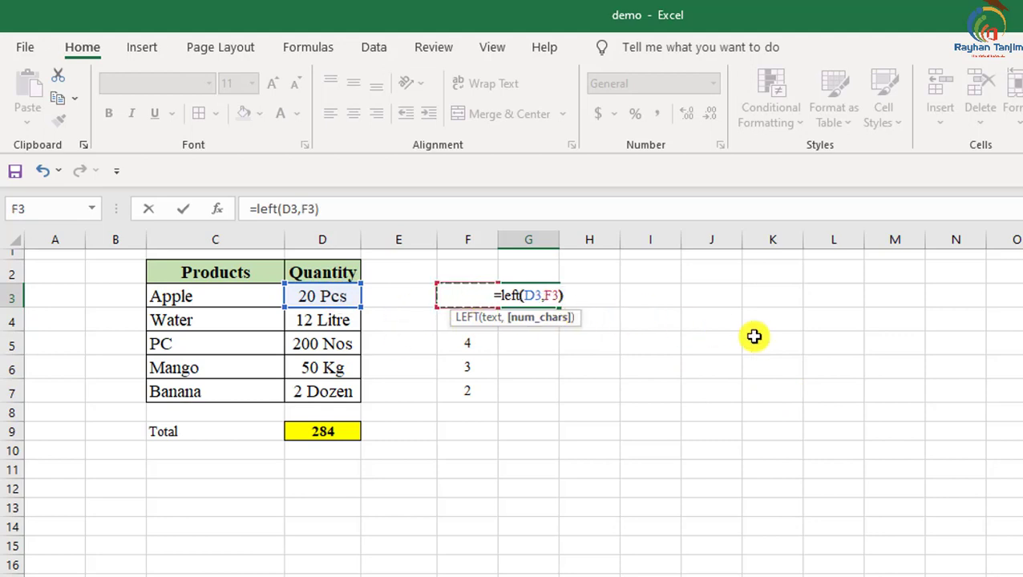
pyautogui.write(')')
pyautogui.press('Return')
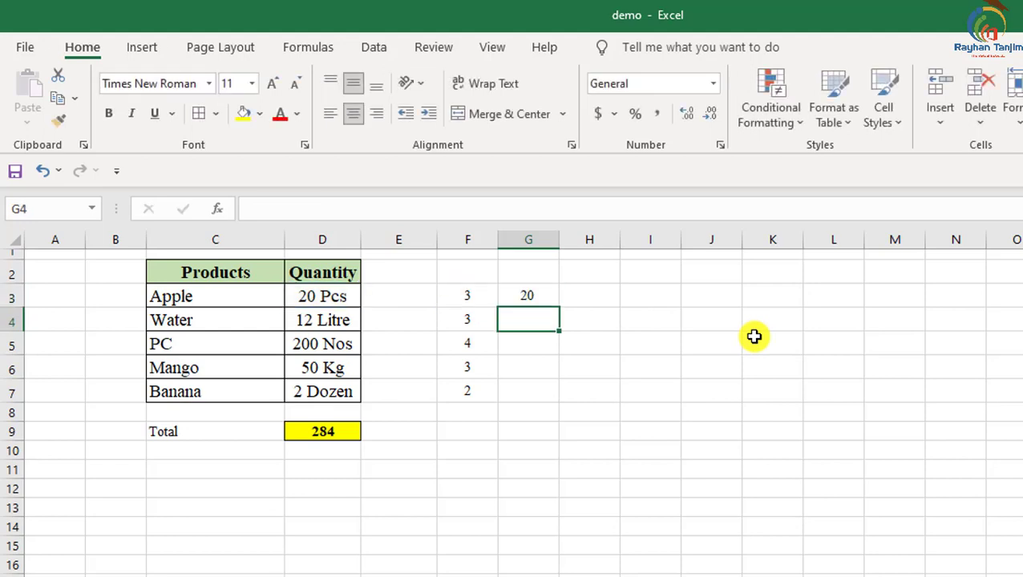
pyautogui.click(549, 303)
pyautogui.moveTo(560, 307); pyautogui.dragTo(556, 403)
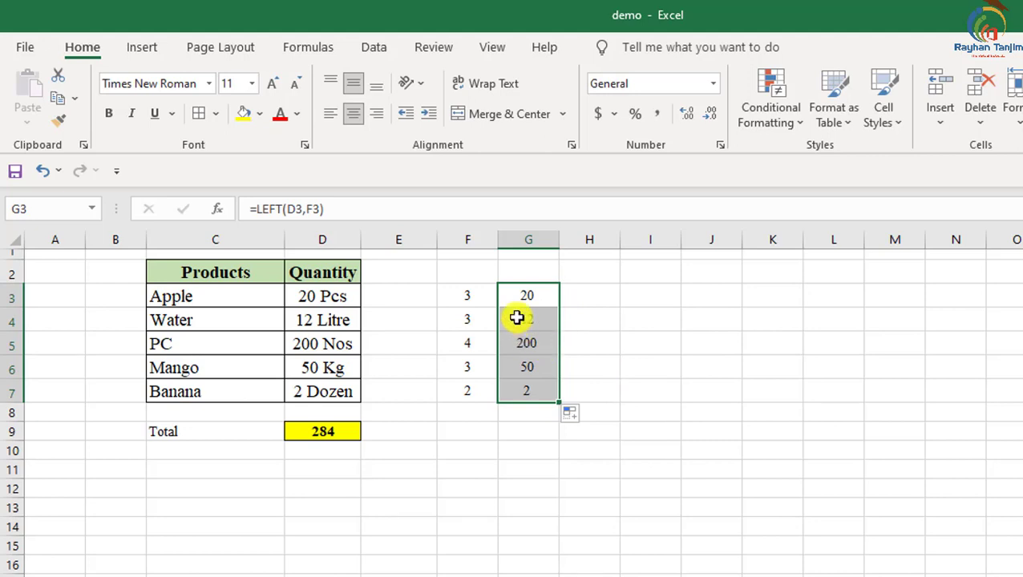
pyautogui.click(544, 304)
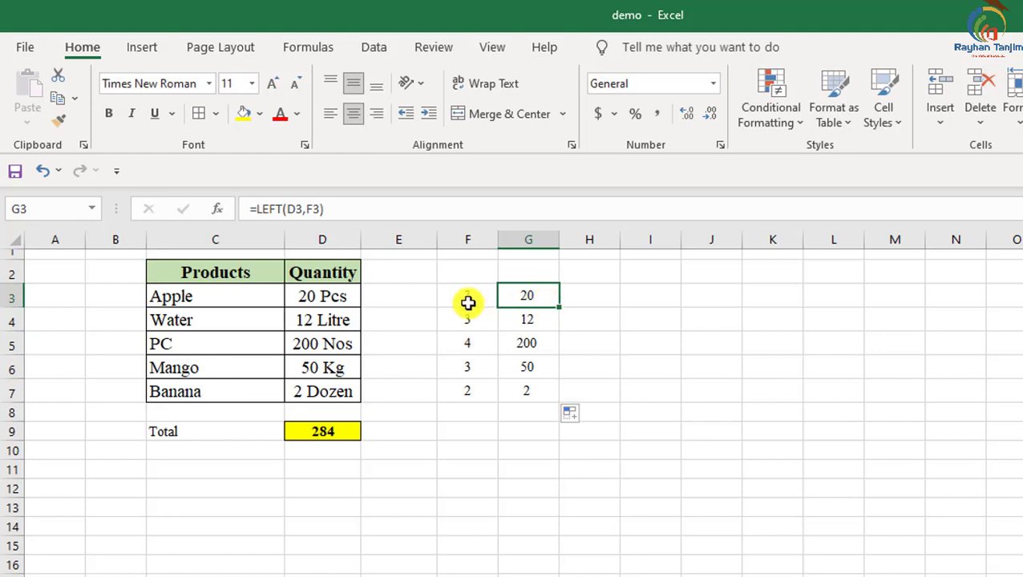
# Step: Enter =LEN(G3) in H3 to count the characters in the extracted Apple quantity
pyautogui.click(592, 300)
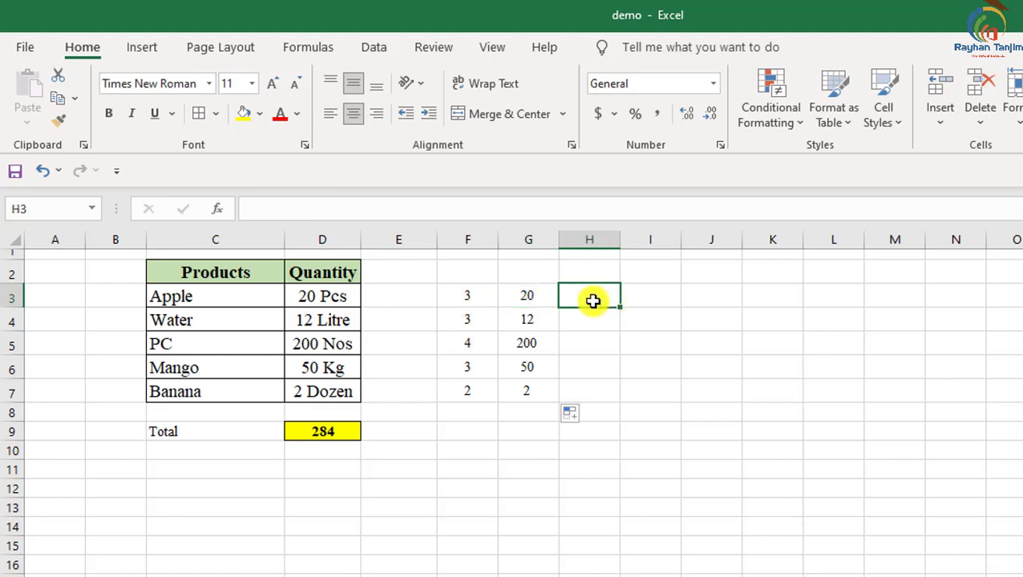
pyautogui.write('=len')
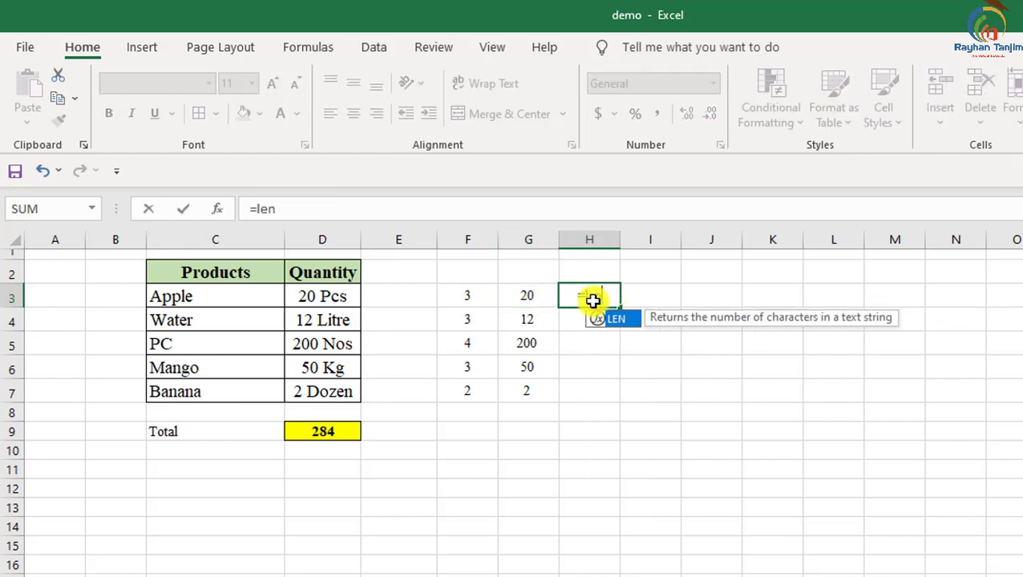
pyautogui.write('*')
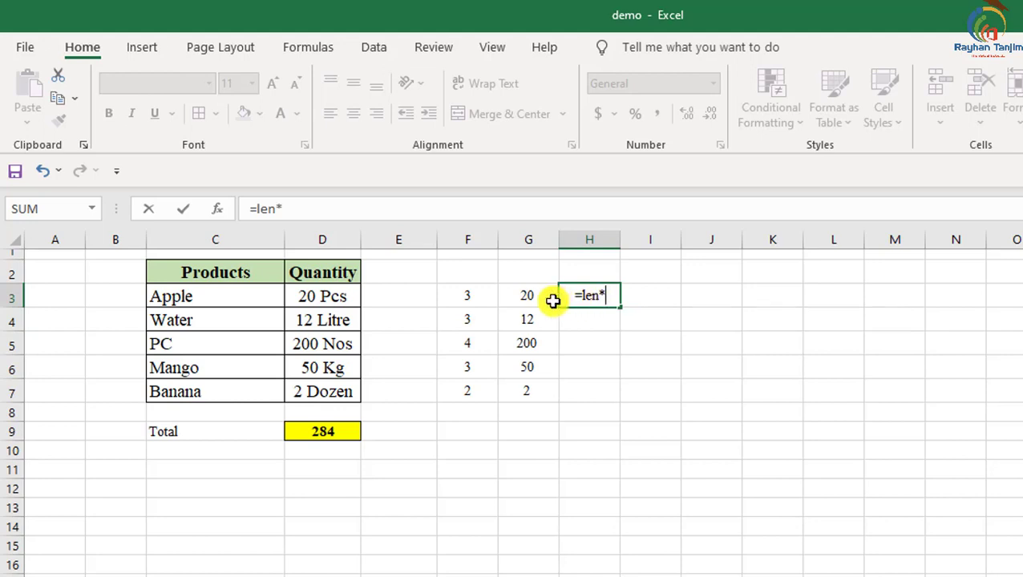
pyautogui.press('BackSpace')
pyautogui.write('(')
pyautogui.click(526, 302)
pyautogui.write(')')
pyautogui.press('Return')
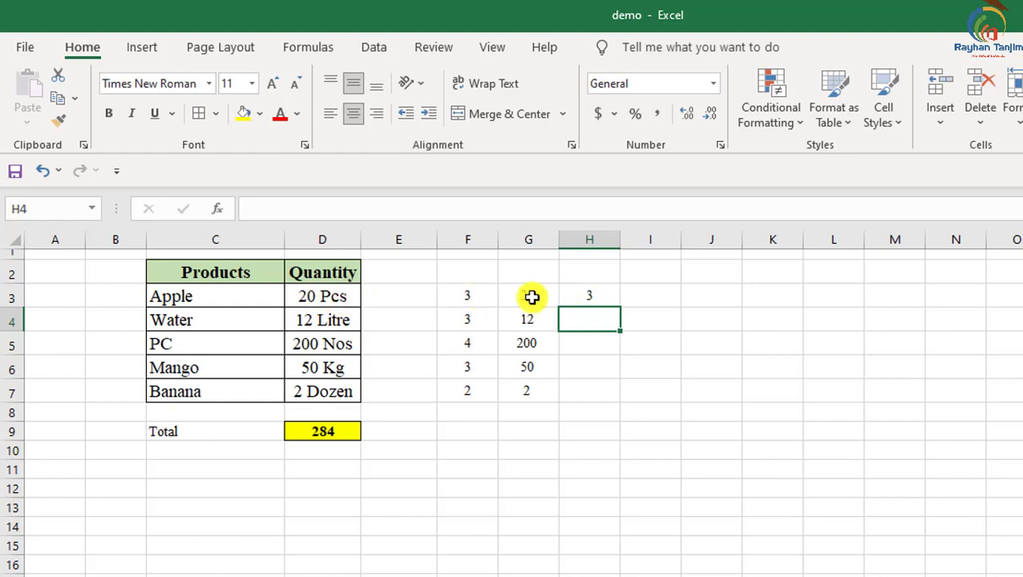
# Step: Change the formula in F3 to =FIND(" ",D3)-1 so that the space is excluded from the extracted text
pyautogui.doubleClick(475, 297)
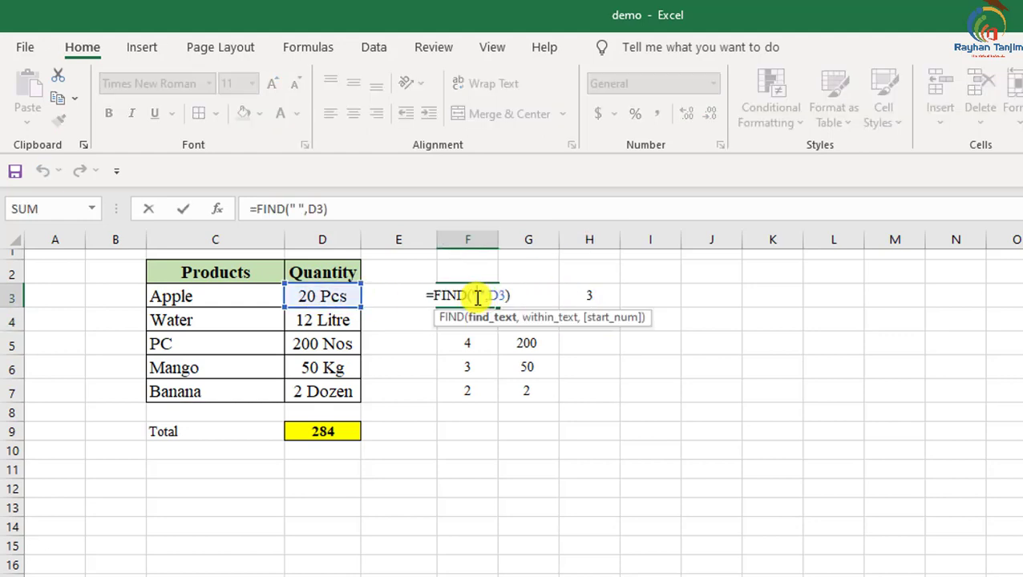
pyautogui.write('-1')
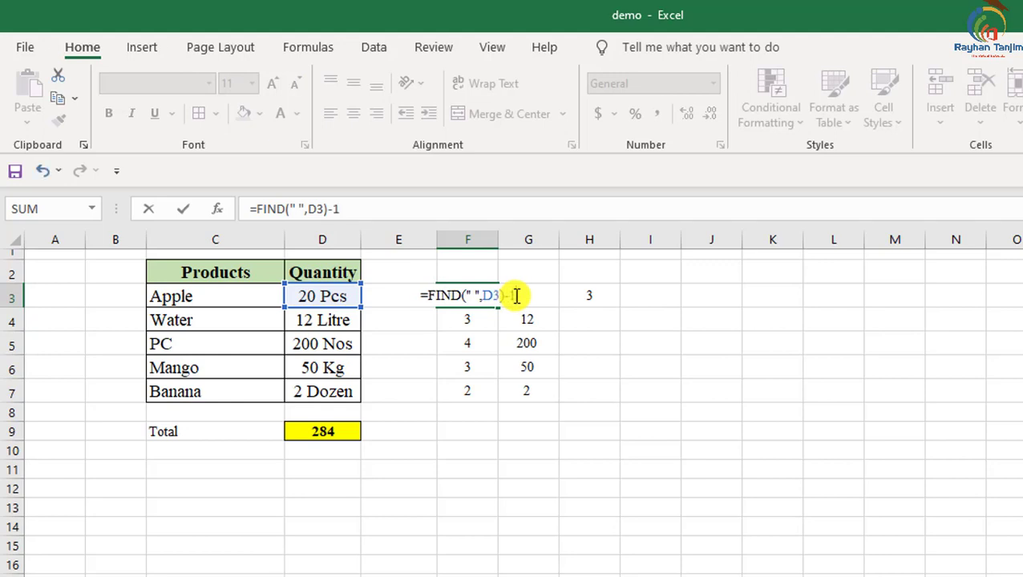
pyautogui.press('Return')
pyautogui.click(518, 295)
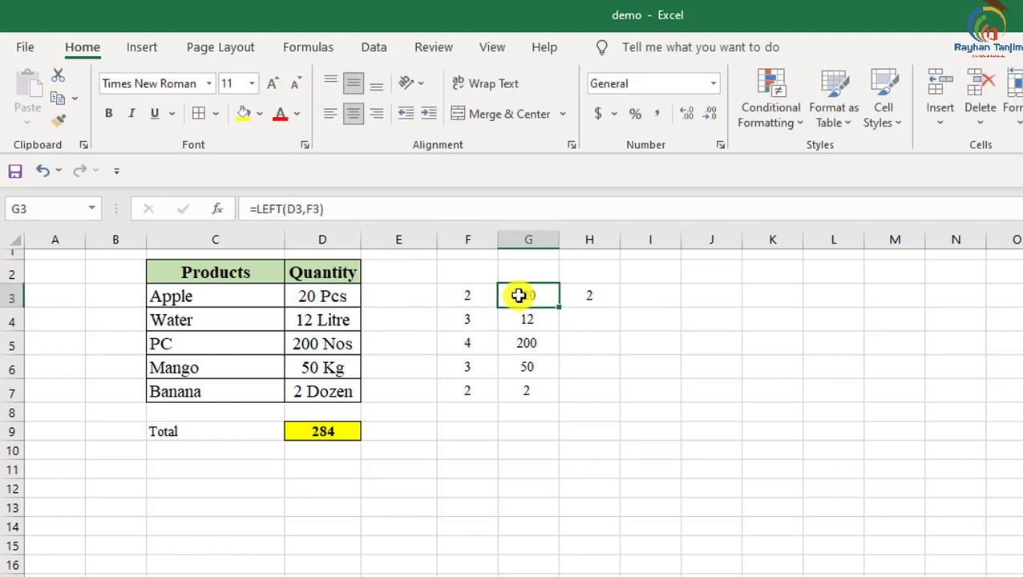
# Step: Fill the LEN formula from H3 down to H8, and the adjusted FIND formula from F3 down to F7
pyautogui.click(602, 294)
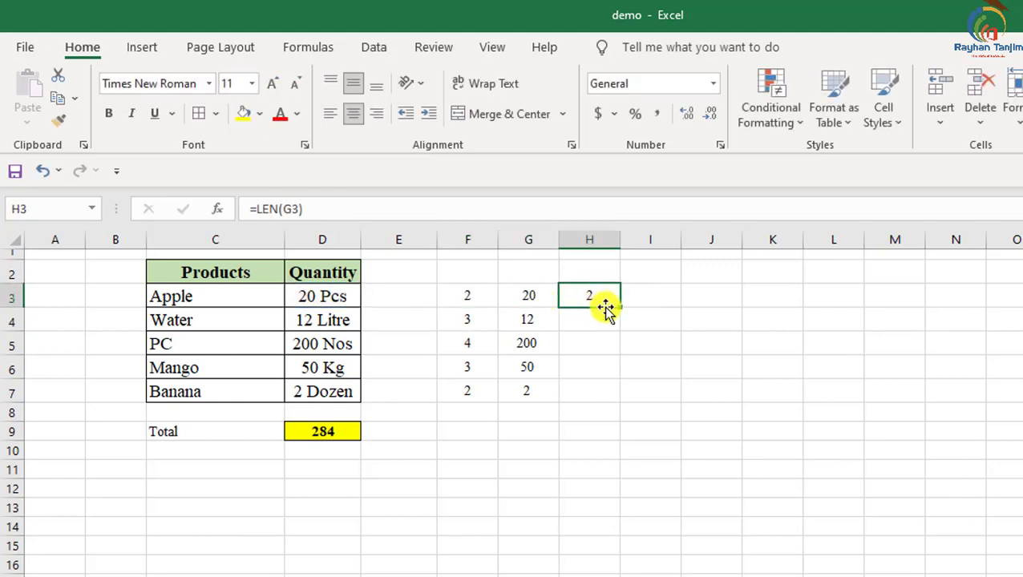
pyautogui.moveTo(619, 308); pyautogui.dragTo(617, 414)
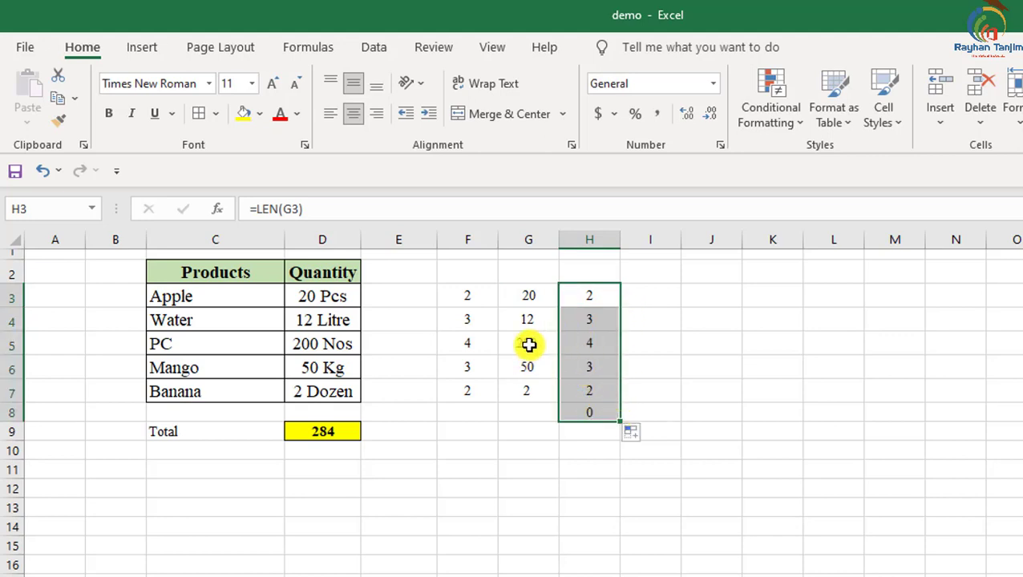
pyautogui.click(475, 294)
pyautogui.moveTo(498, 307); pyautogui.dragTo(494, 396)
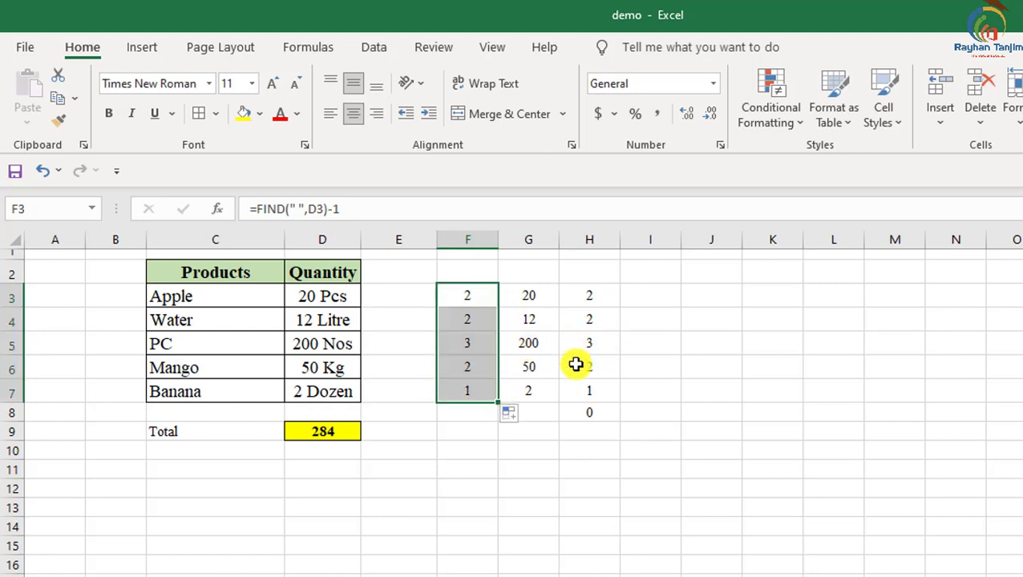
# Step: Clear the LEN formulas from column H, rows 3 to 8
pyautogui.click(600, 412)
pyautogui.press('Delete')
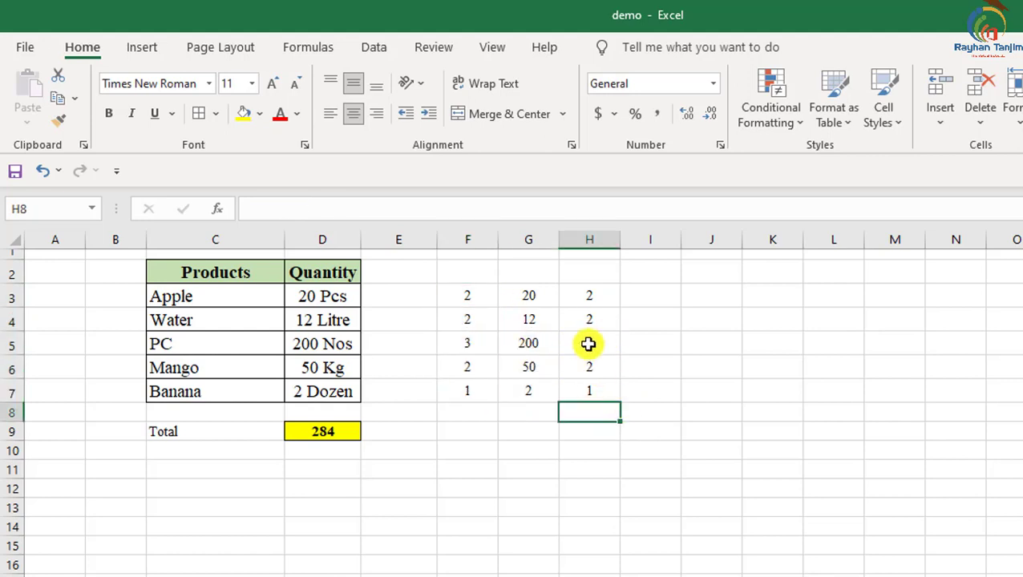
pyautogui.click(598, 298)
pyautogui.moveTo(598, 298); pyautogui.dragTo(597, 382)
pyautogui.press('Delete')
# Step: Wrap the LEFT formula in G3 in VALUE so that it reads =VALUE(LEFT(D3,F3))
pyautogui.click(527, 296)
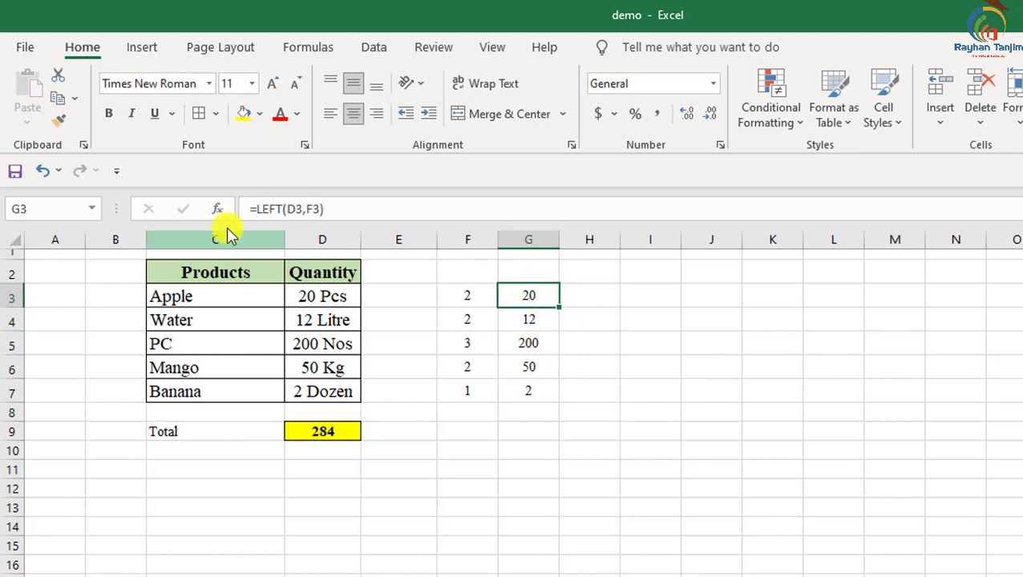
pyautogui.click(275, 208)
pyautogui.write('value(')
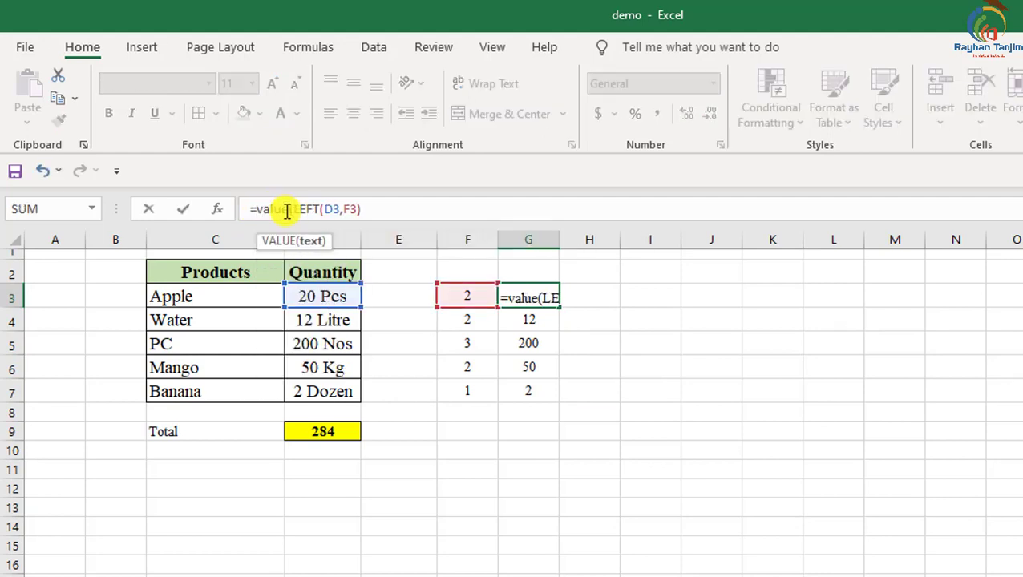
pyautogui.click(372, 208)
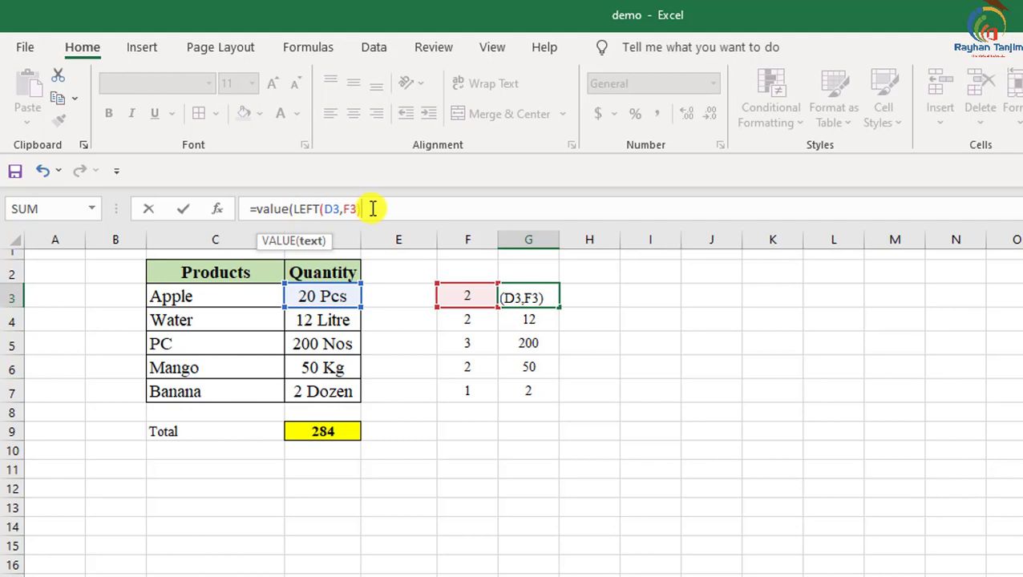
pyautogui.write(')')
pyautogui.press('Return')
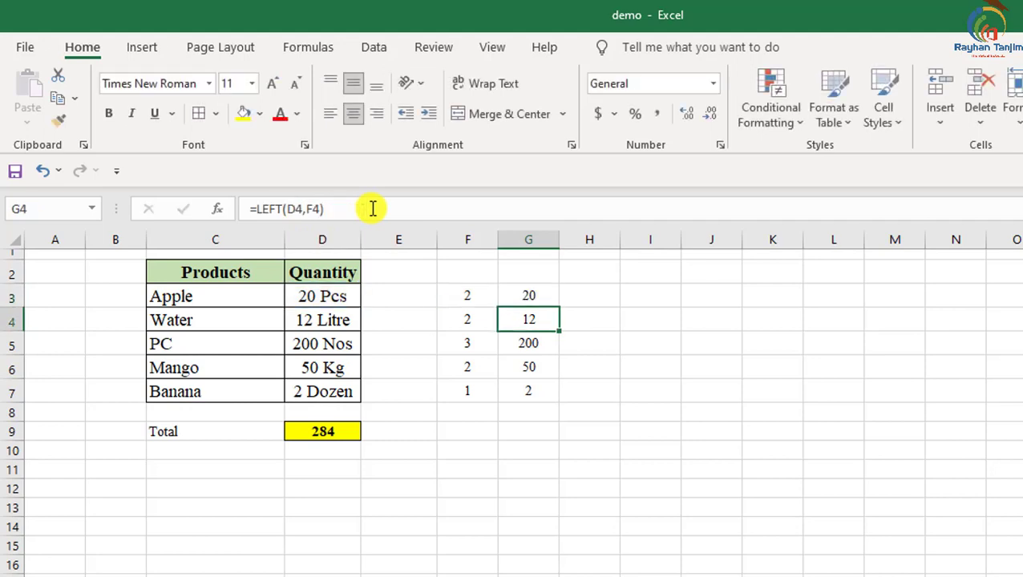
# Step: Enter =LEN(G3) in H3 to check the length of the converted number
pyautogui.click(609, 296)
pyautogui.write('=len(')
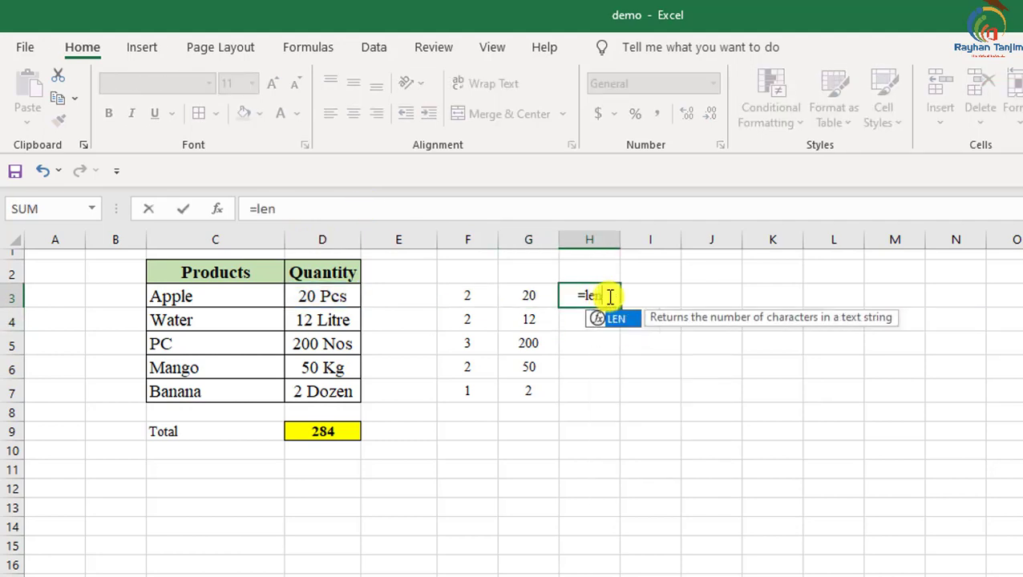
pyautogui.click(542, 297)
pyautogui.write(')')
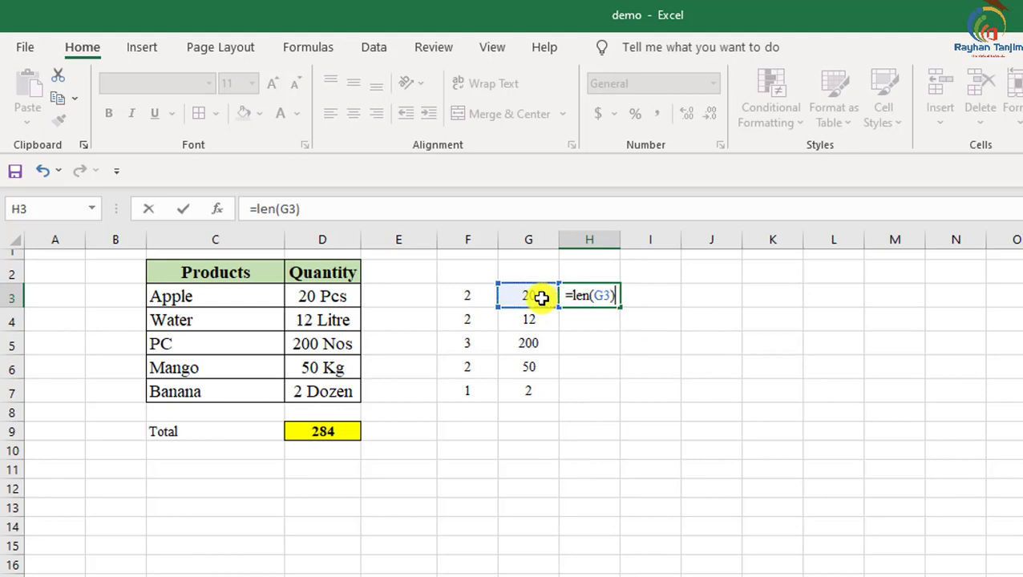
pyautogui.press('Return')
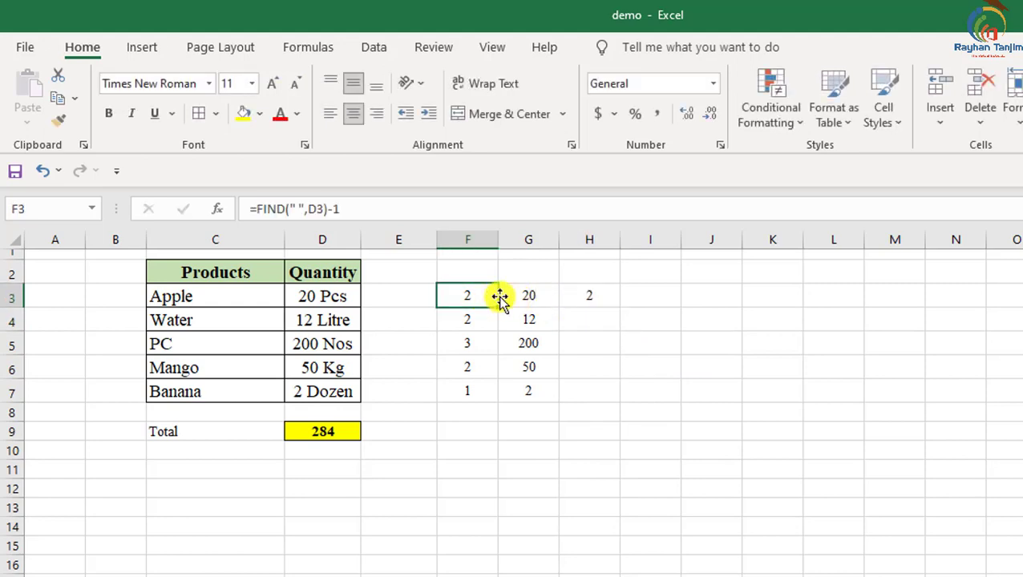
# Step: Change F3 to =FIND(" ",D3) without the subtraction, and fill the formulas in columns F, G and H down to row 7
pyautogui.click(337, 209)
pyautogui.press('BackSpace')
pyautogui.press('BackSpace')
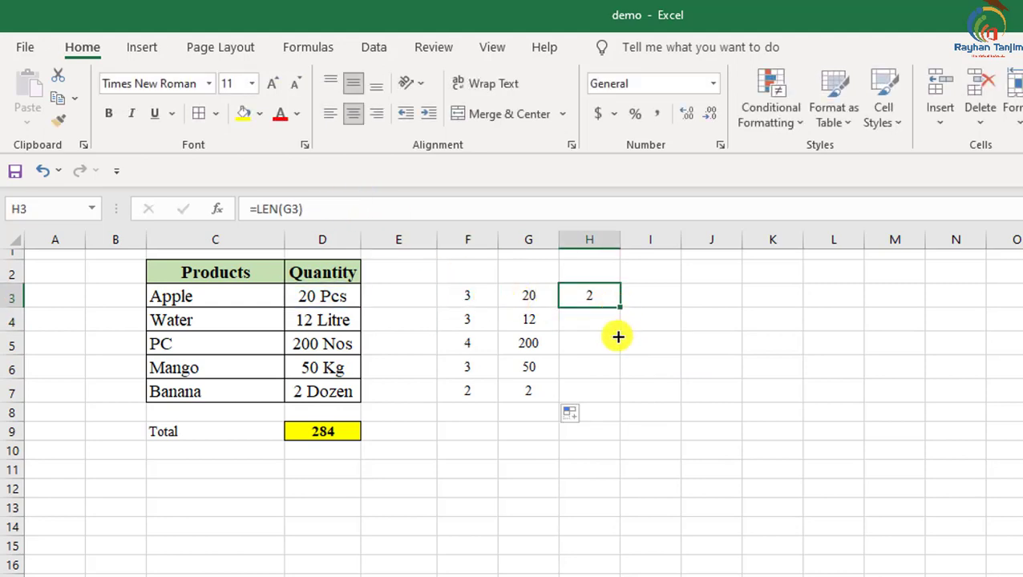
pyautogui.moveTo(619, 307); pyautogui.dragTo(609, 396)
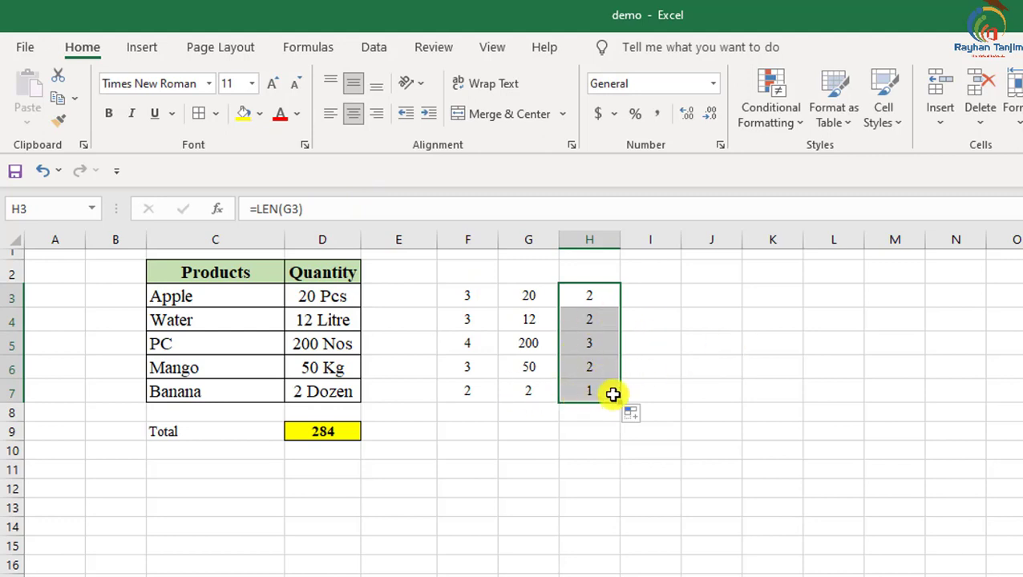
pyautogui.click(602, 296)
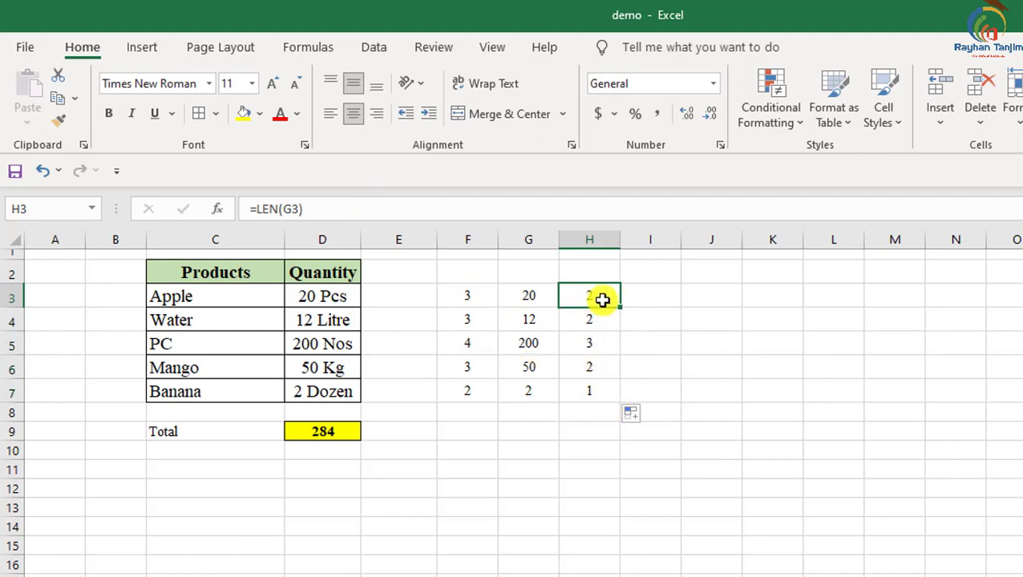
pyautogui.click(528, 296)
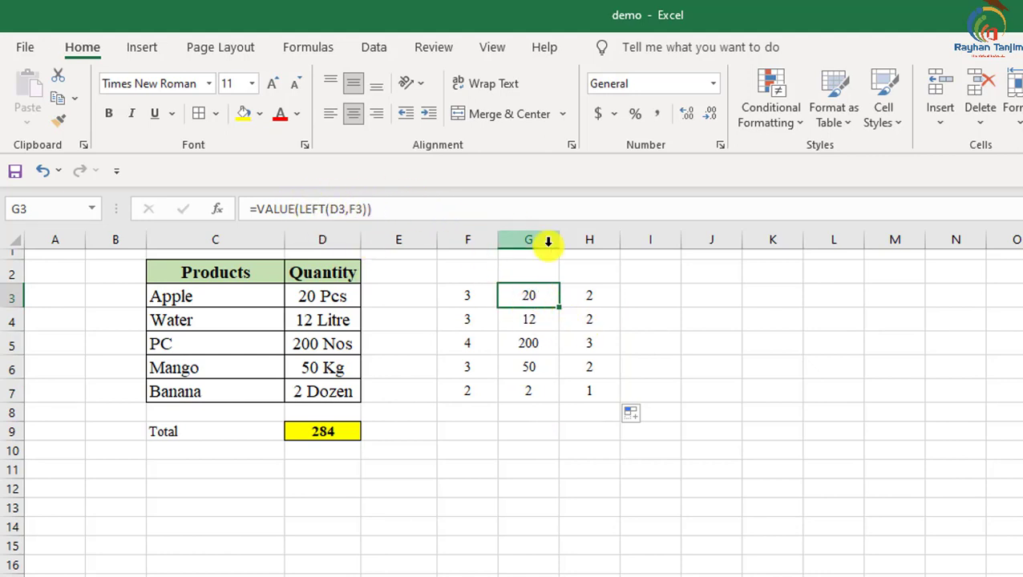
pyautogui.click(475, 295)
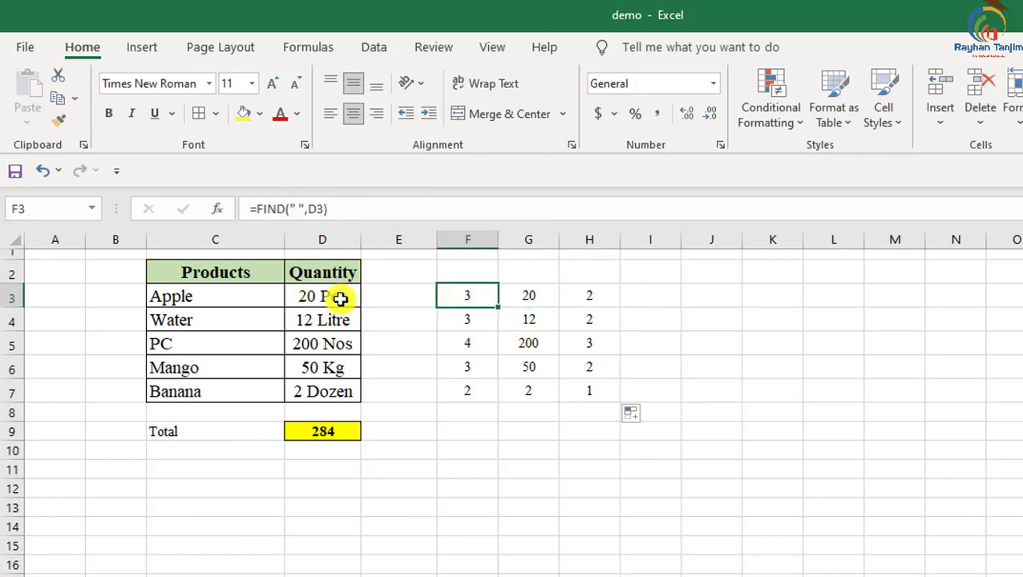
pyautogui.click(525, 298)
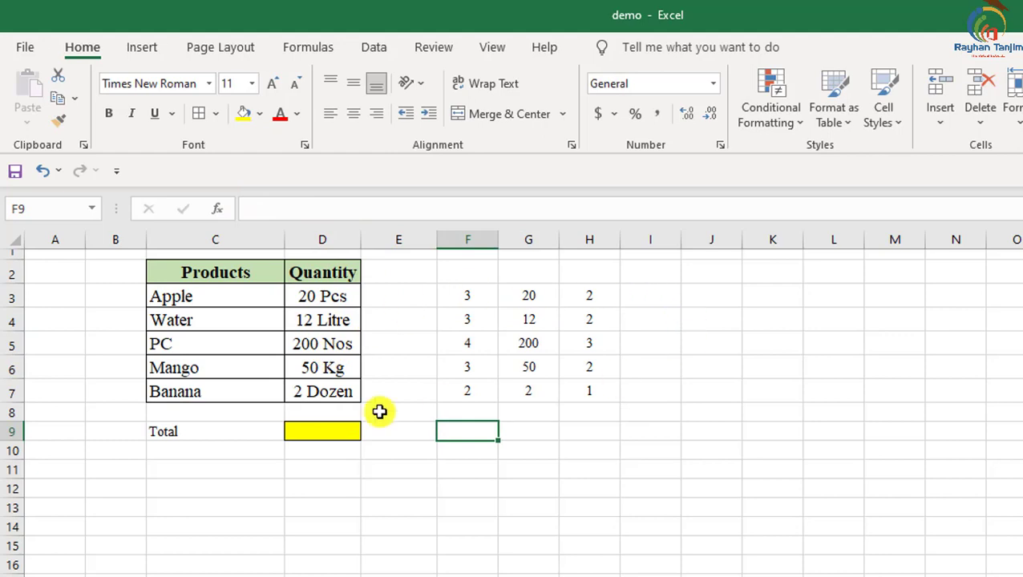
# Step: Begin the total formula in D9 with =SUM(LEFT(D3:D7, using the quantity cells as the text argument
pyautogui.click(337, 433)
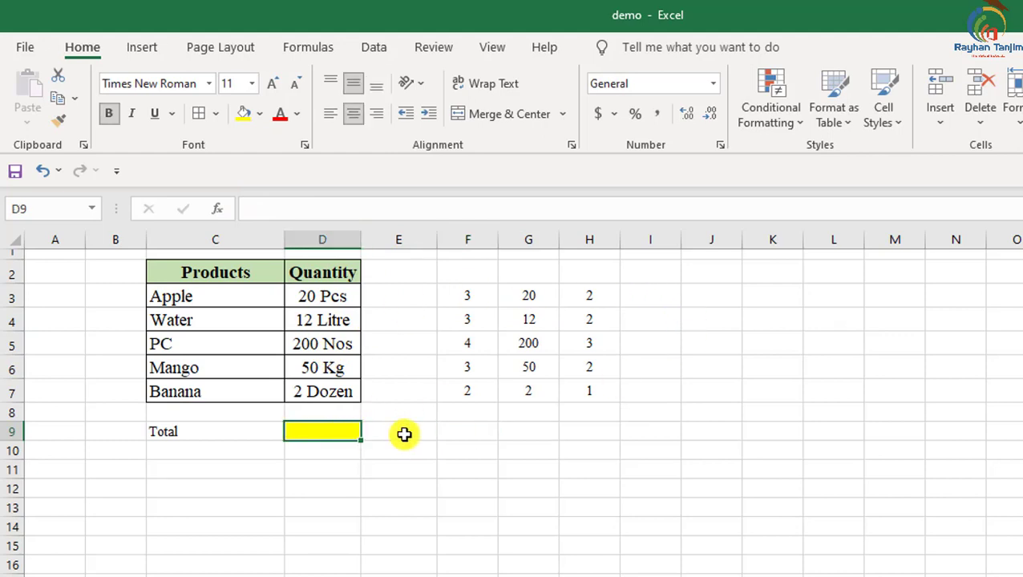
pyautogui.write('=')
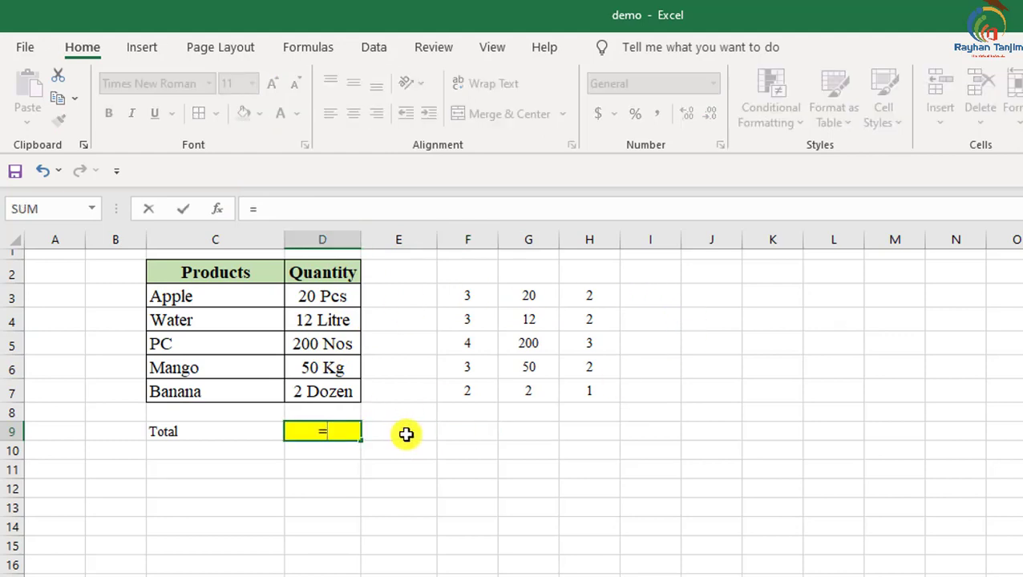
pyautogui.write('sum')
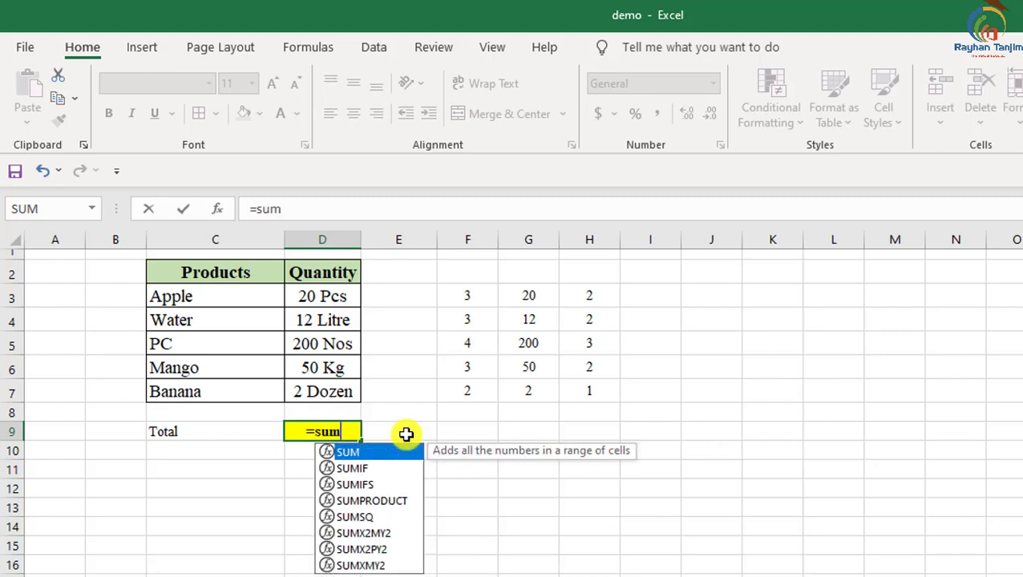
pyautogui.write('(')
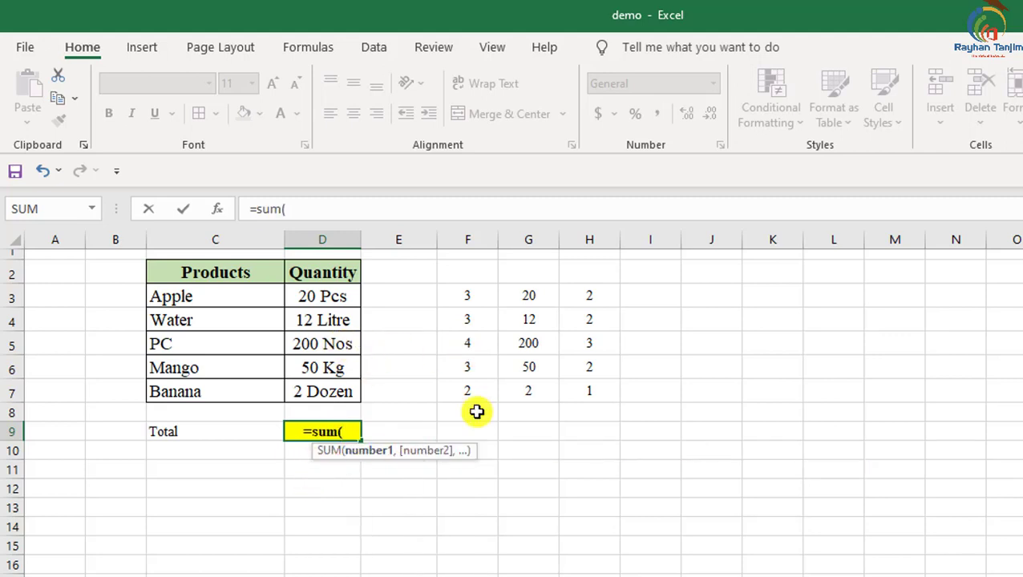
pyautogui.write('le')
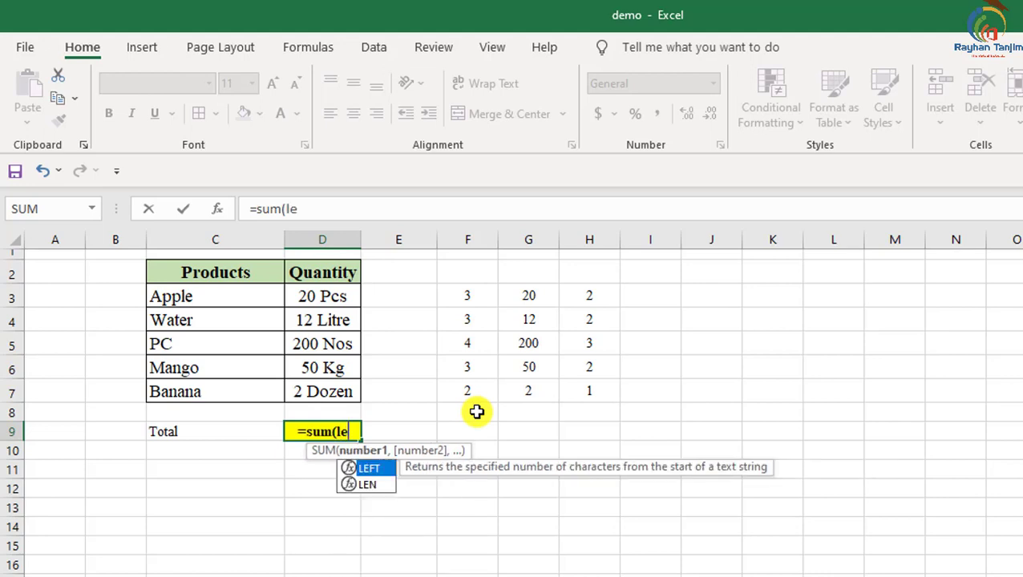
pyautogui.write('ft')
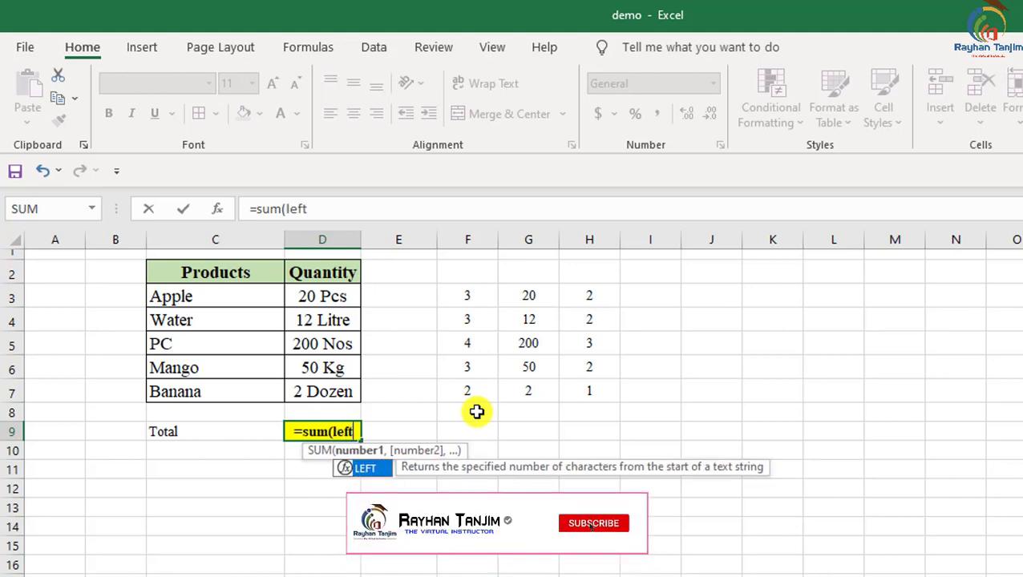
pyautogui.write('(')
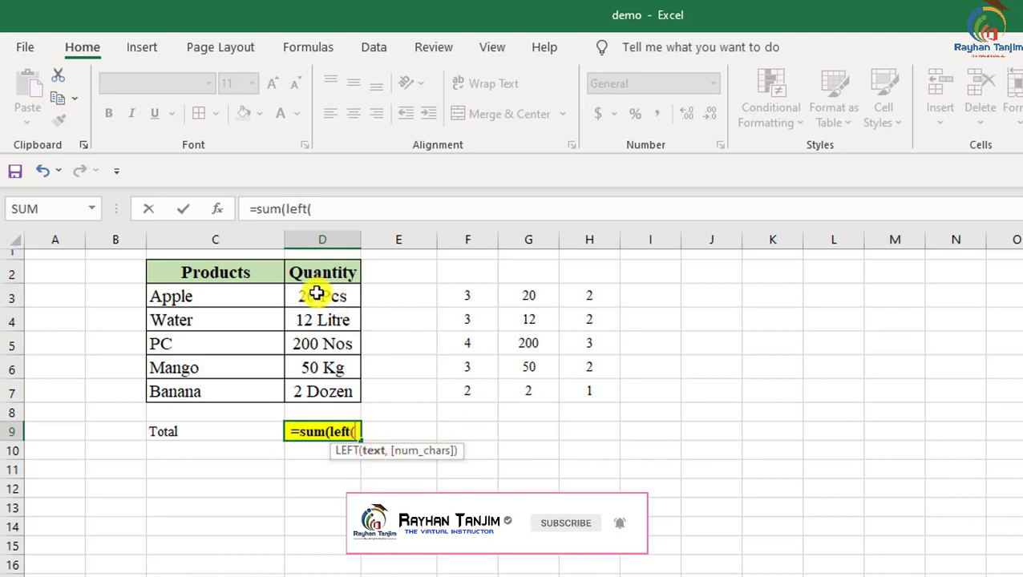
pyautogui.moveTo(313, 297); pyautogui.dragTo(336, 391)
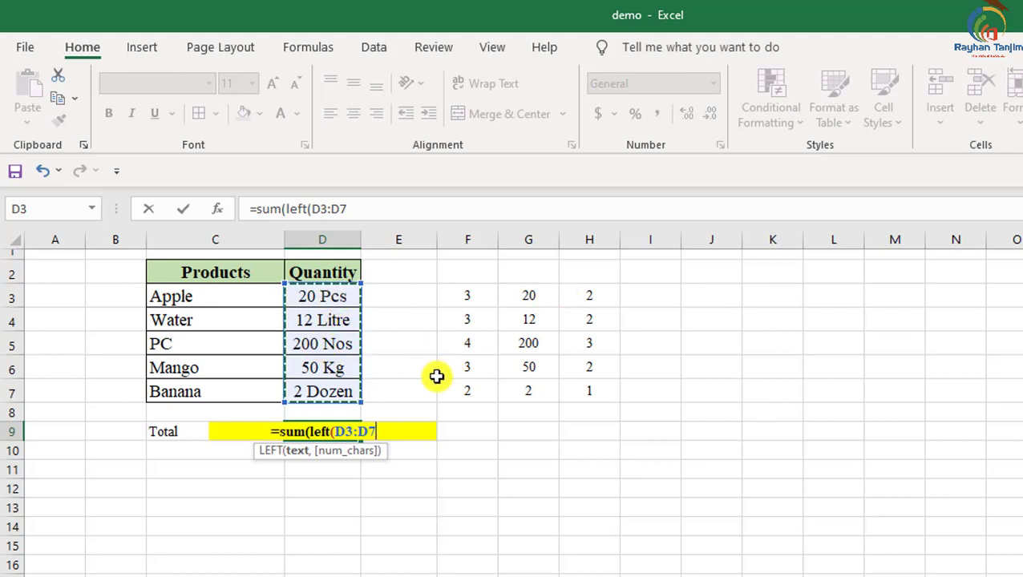
pyautogui.write(',')
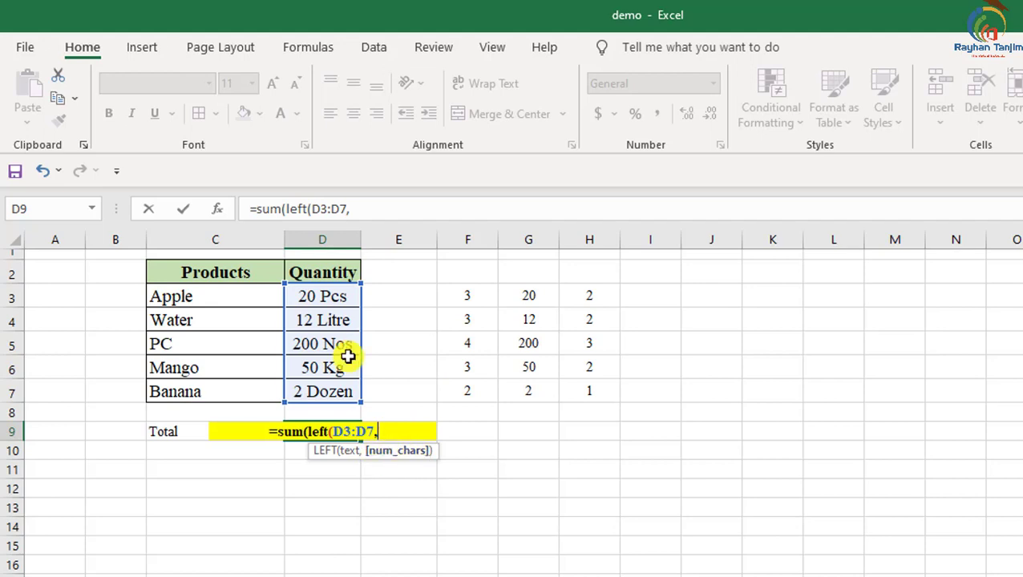
# Step: Add FIND(" ",D3:D7) to the D9 formula as the character count argument of LEFT
pyautogui.write('find')
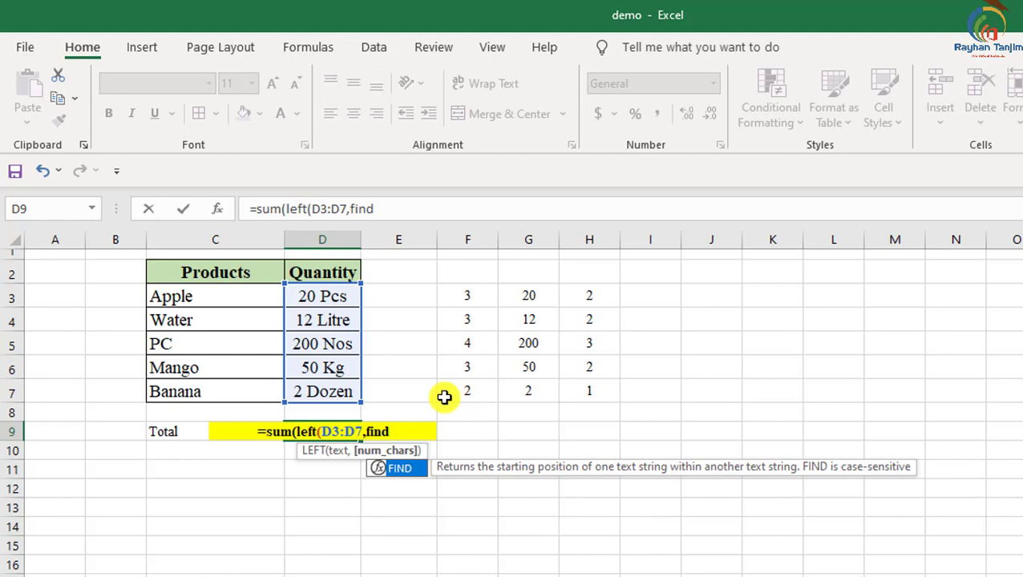
pyautogui.write('(')
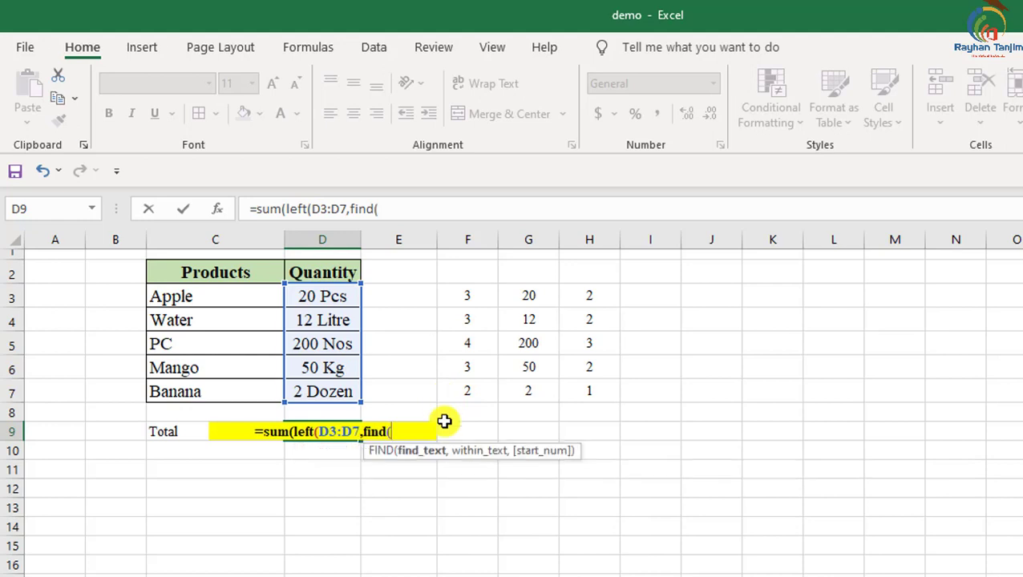
pyautogui.write('"')
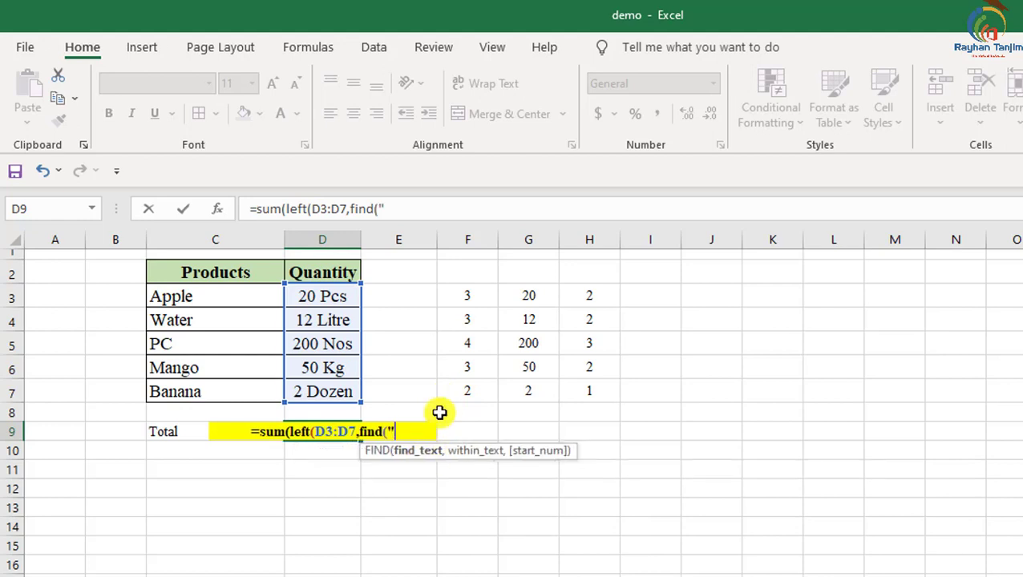
pyautogui.write(' "')
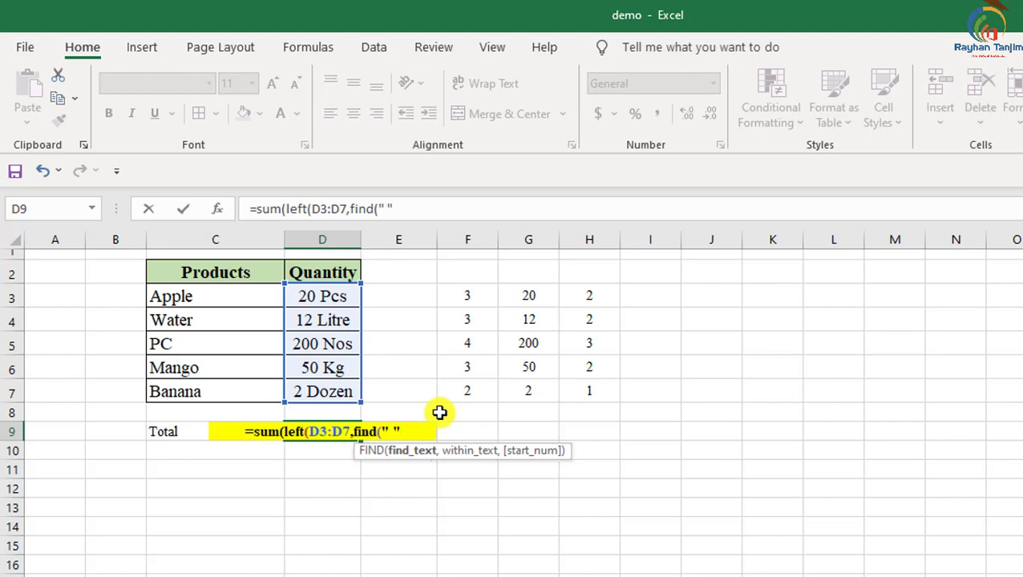
pyautogui.write(',')
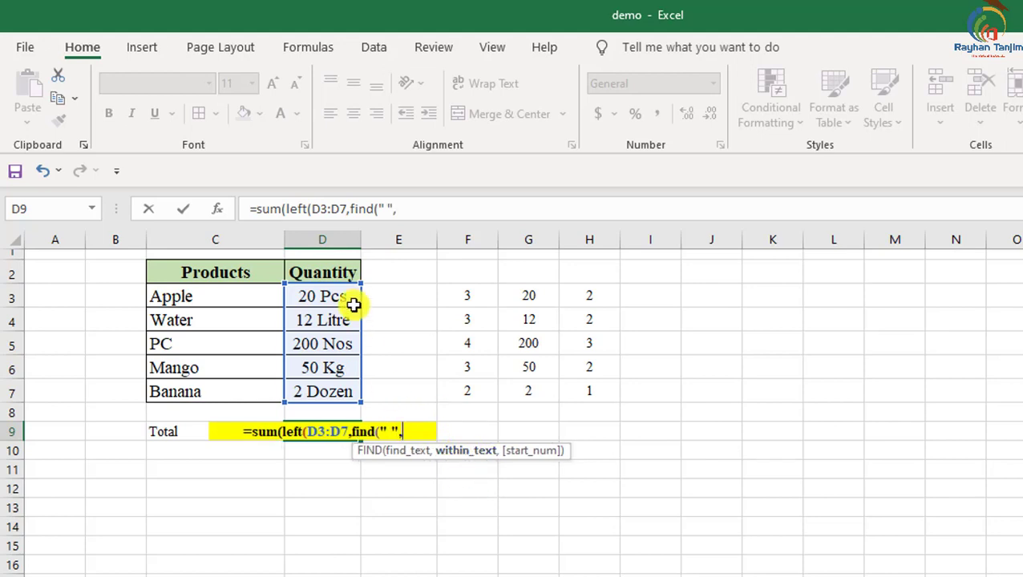
pyautogui.moveTo(333, 291); pyautogui.dragTo(336, 390)
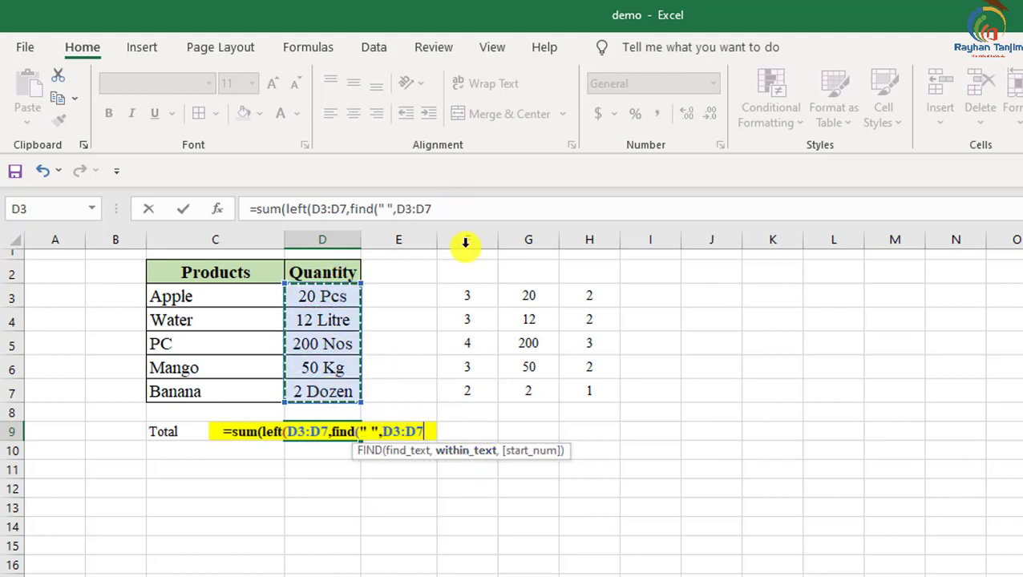
pyautogui.write(')')
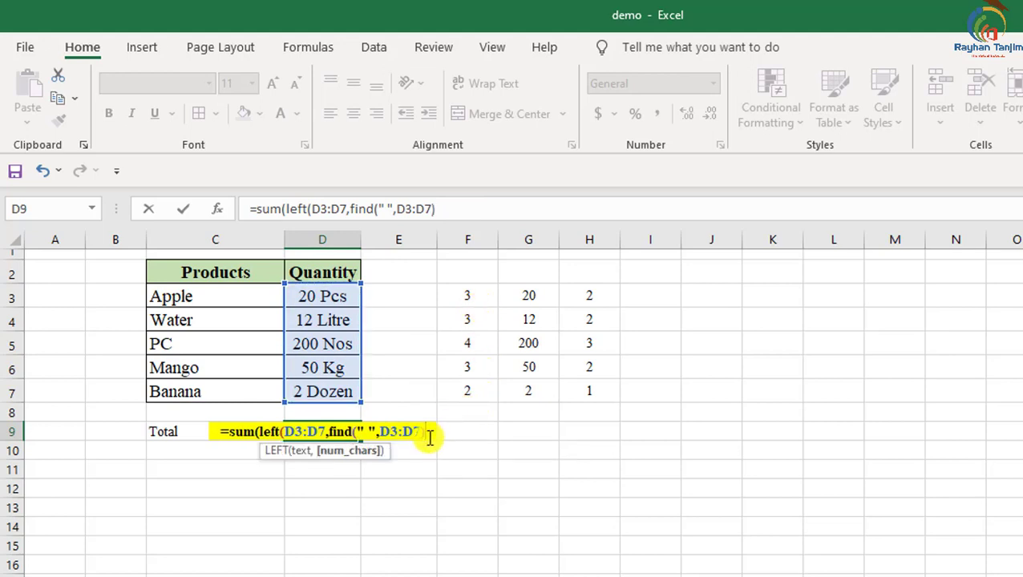
# Step: Wrap the LEFT part in VALUE and enter the D9 formula as =SUM(VALUE(LEFT(D3:D7,FIND(" ",D3:D7)))), accepting the suggested parenthesis correction
pyautogui.click(260, 432)
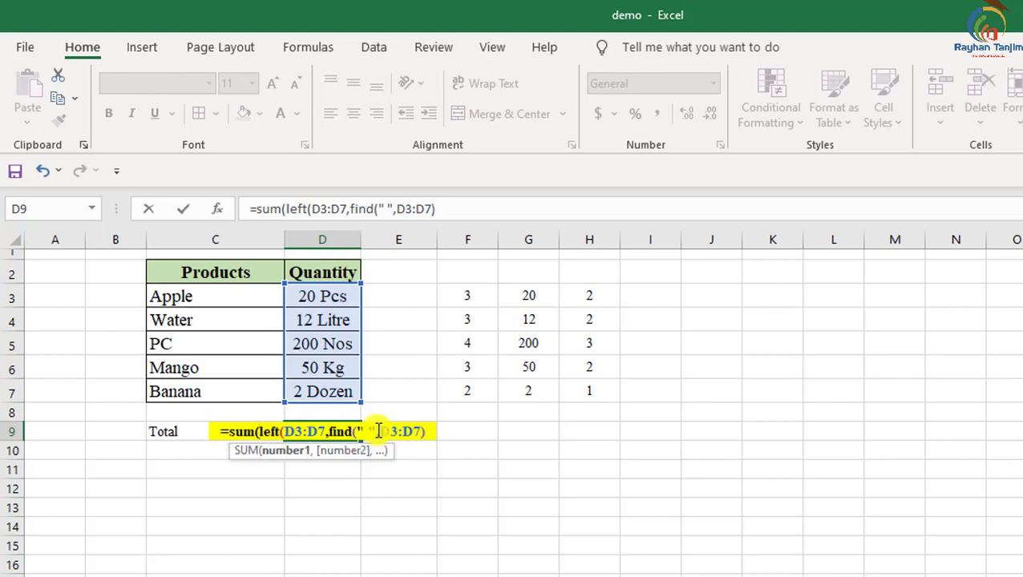
pyautogui.write('value')
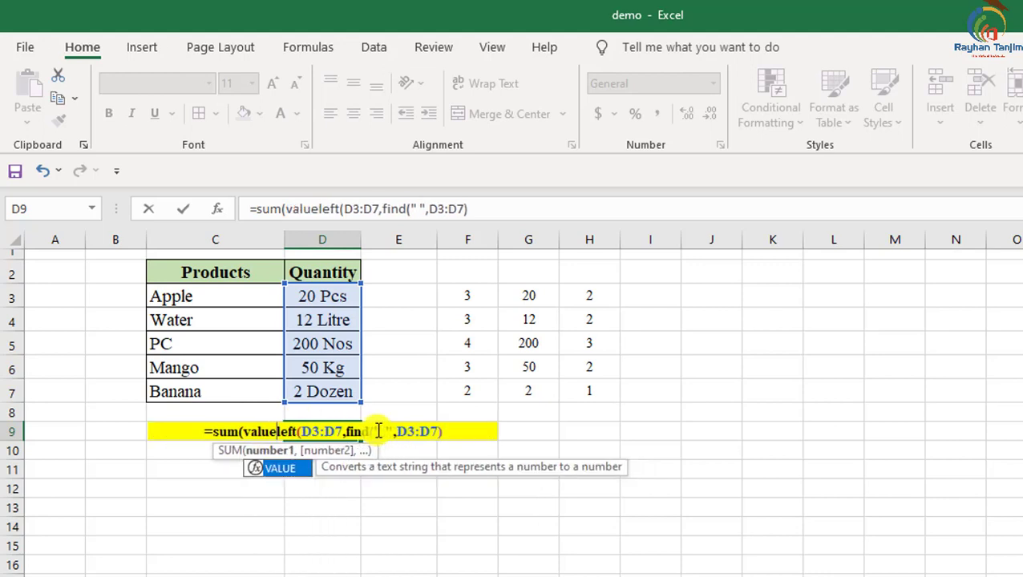
pyautogui.write('(')
pyautogui.click(475, 431)
pyautogui.write('))')
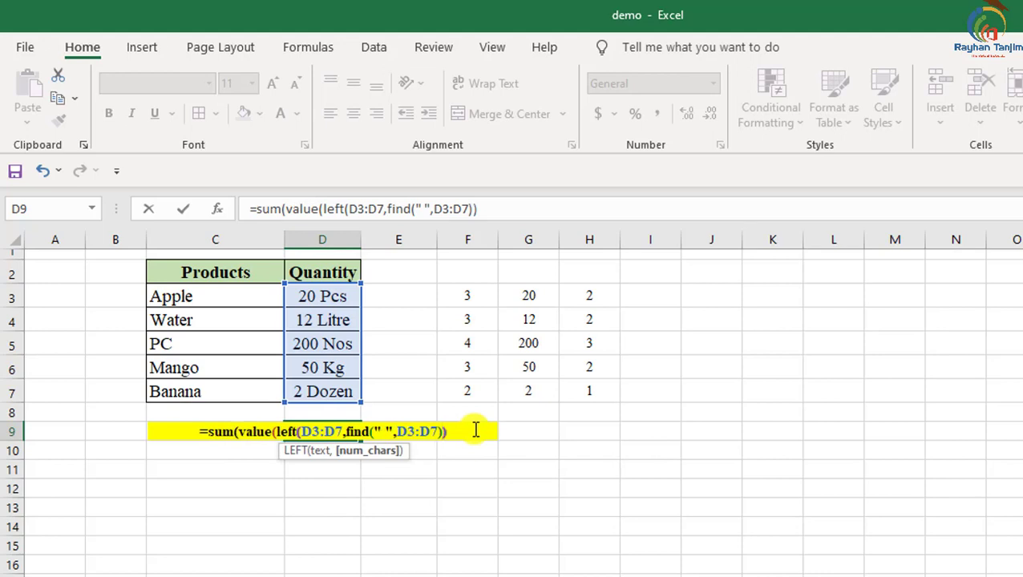
pyautogui.press('Return')
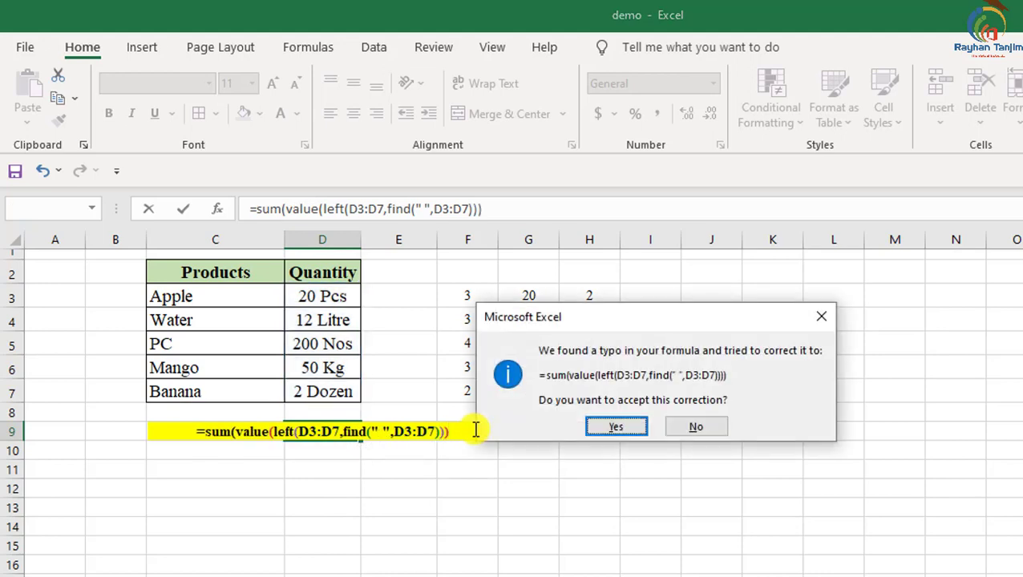
pyautogui.click(599, 427)
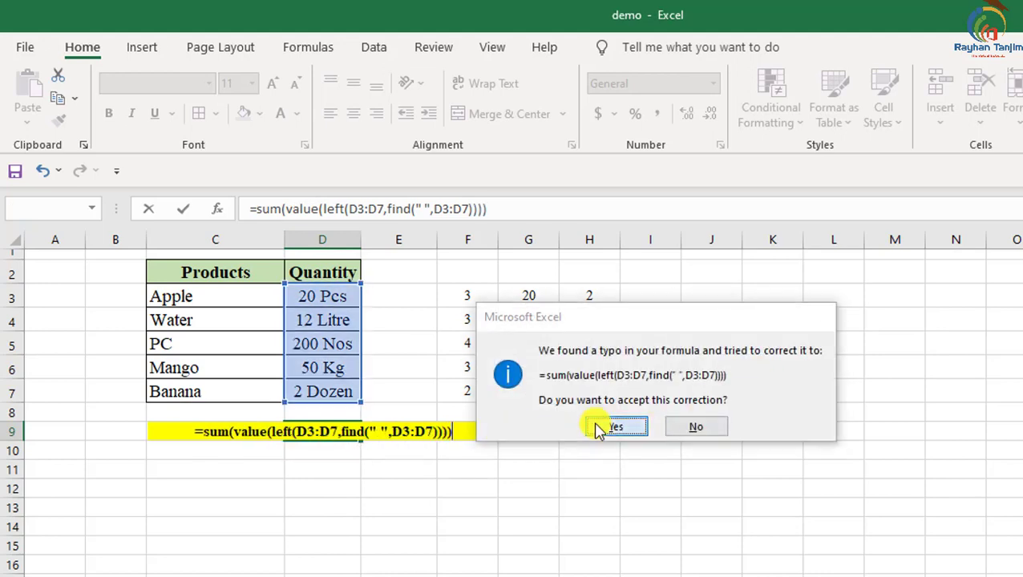
# Step: Re-enter the SUM formula in D9 as an array formula
pyautogui.click(316, 432)
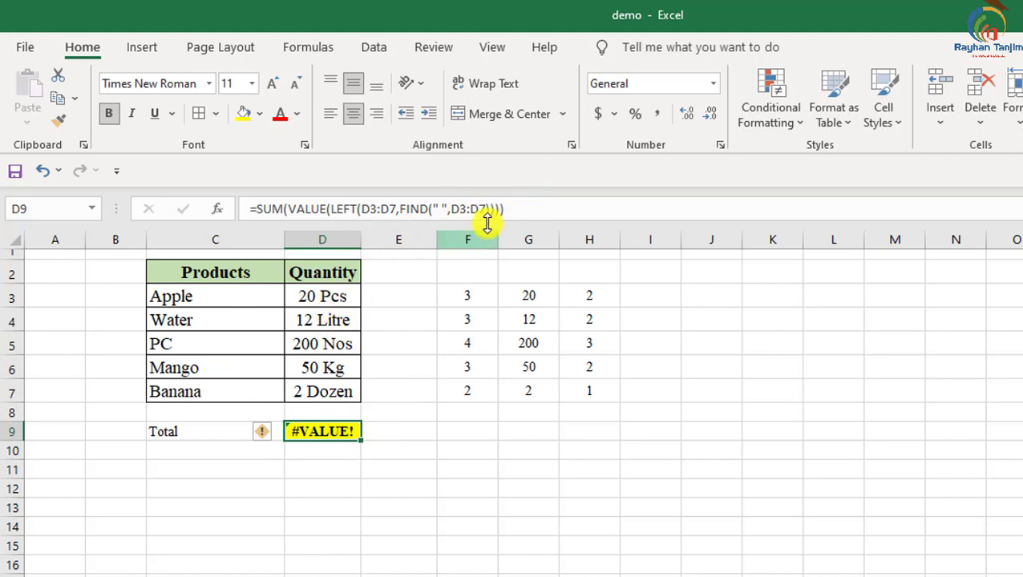
pyautogui.click(521, 209)
pyautogui.hotkey('ctrl', 'shift', 'Return')
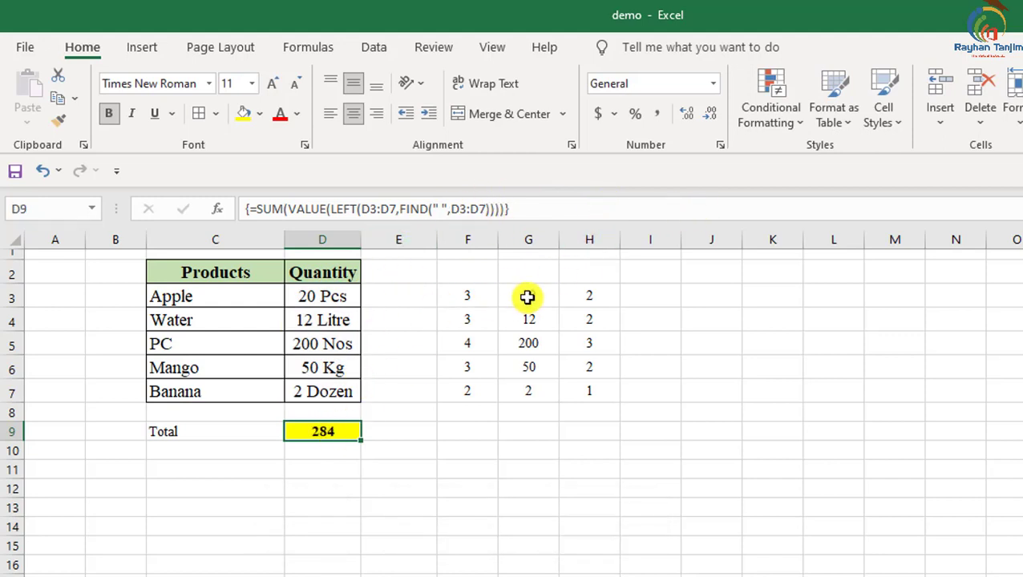
# Step: Sum the extracted numbers in G3:G7 with AutoSum in G8 and check its formula
pyautogui.moveTo(529, 296); pyautogui.dragTo(528, 390)
pyautogui.hotkey('alt', '=')
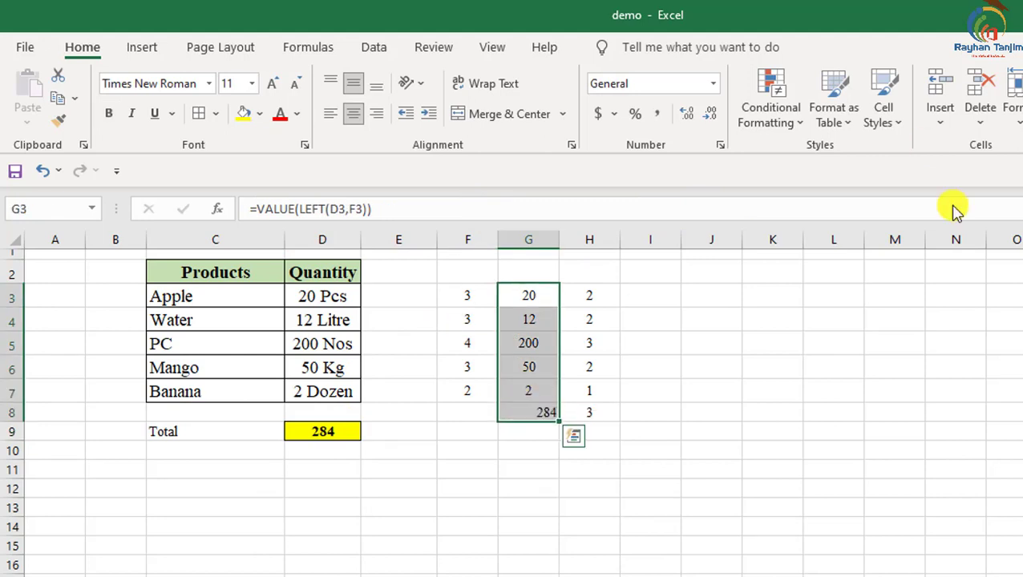
pyautogui.click(534, 413)
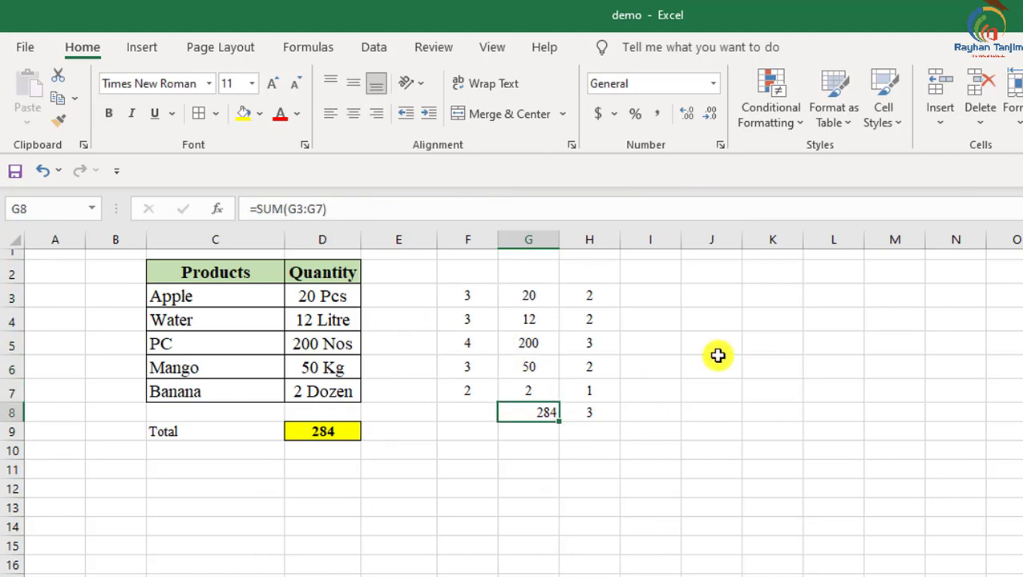
# Step: Re-enter the array formula in D9 as a regular formula
pyautogui.click(309, 433)
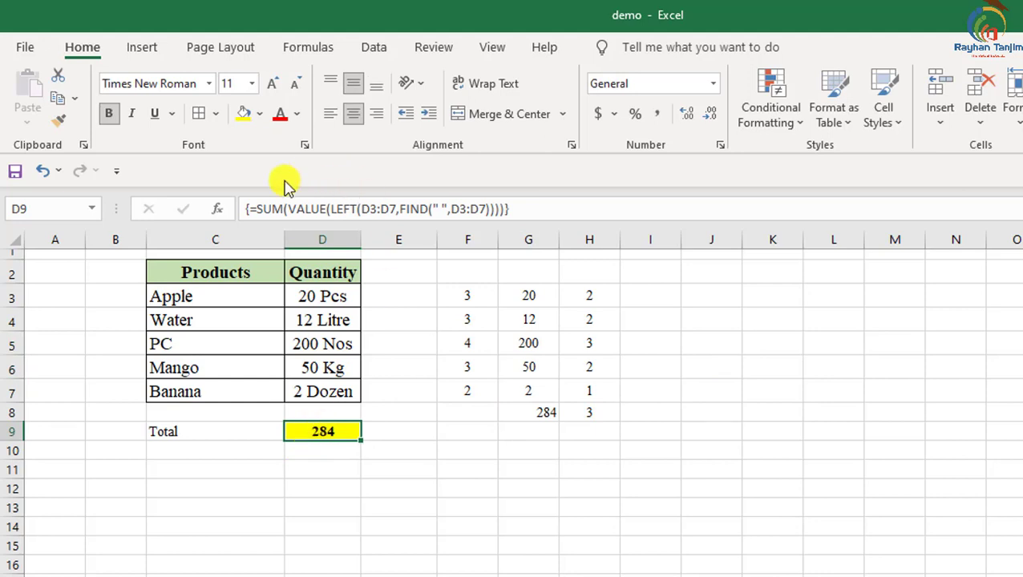
pyautogui.click(250, 207)
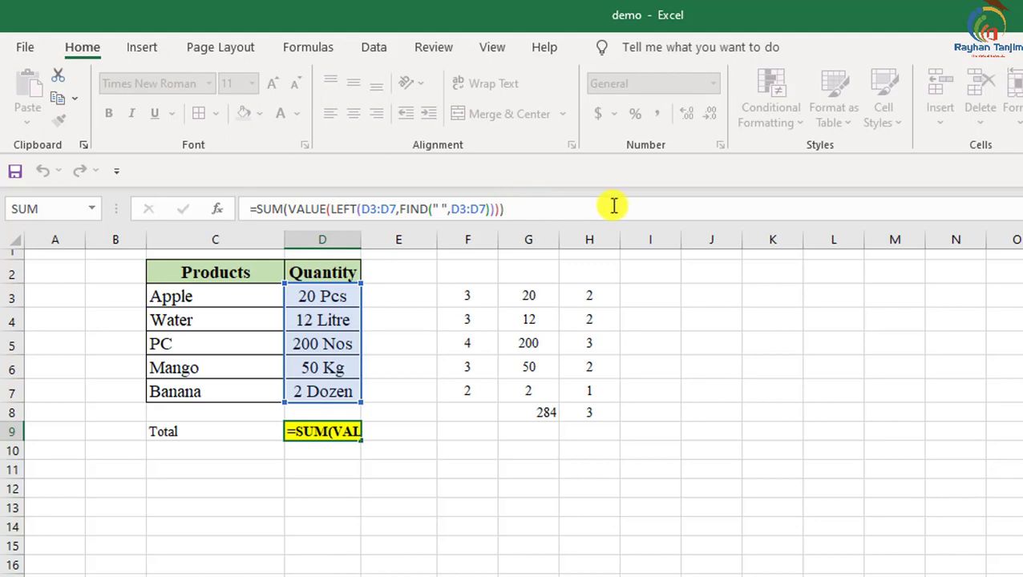
pyautogui.press('Return')
pyautogui.click(349, 432)
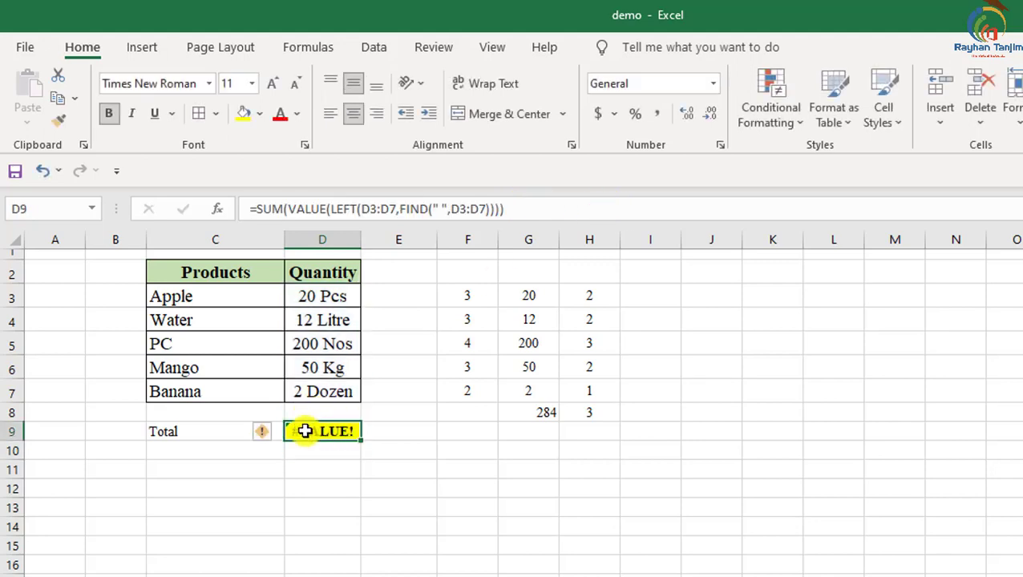
# Step: Replace SUM with SUMPRODUCT in D9 so that the formula reads =SUMPRODUCT(VALUE(LEFT(D3:D7,FIND(" ",D3:D7))))
pyautogui.click(285, 208)
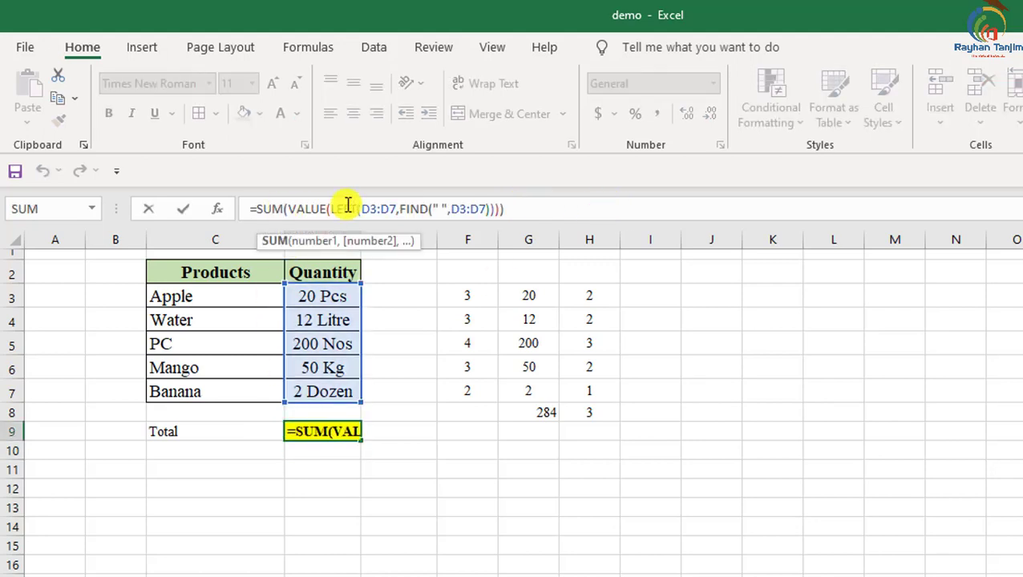
pyautogui.write('p')
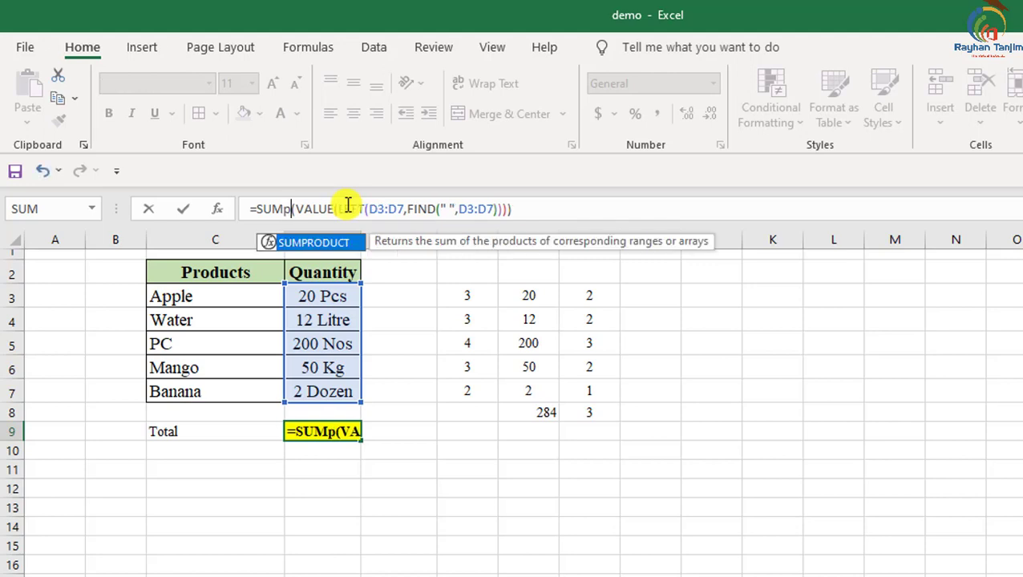
pyautogui.doubleClick(321, 253)
pyautogui.press('Return')
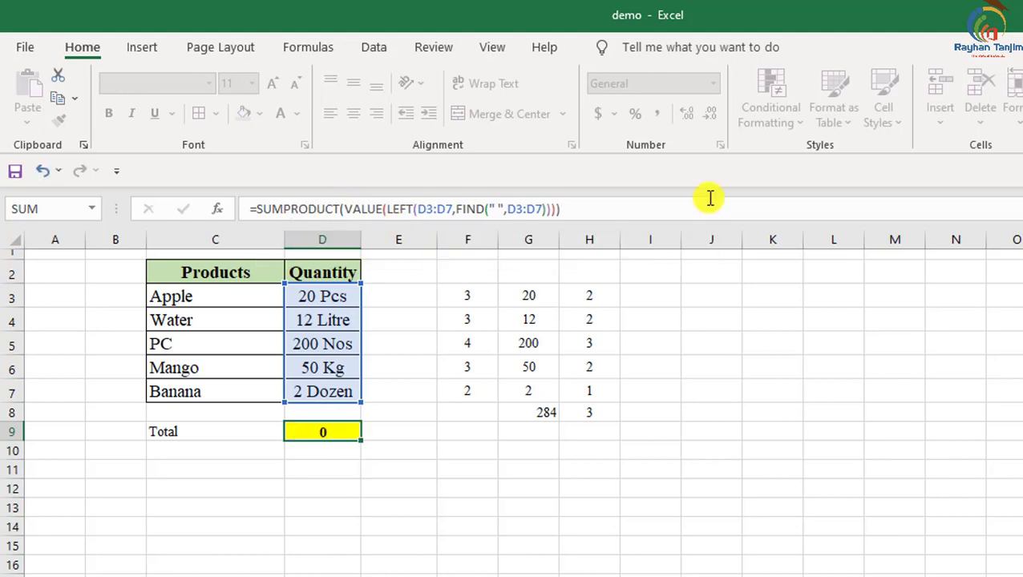
pyautogui.click(331, 431)
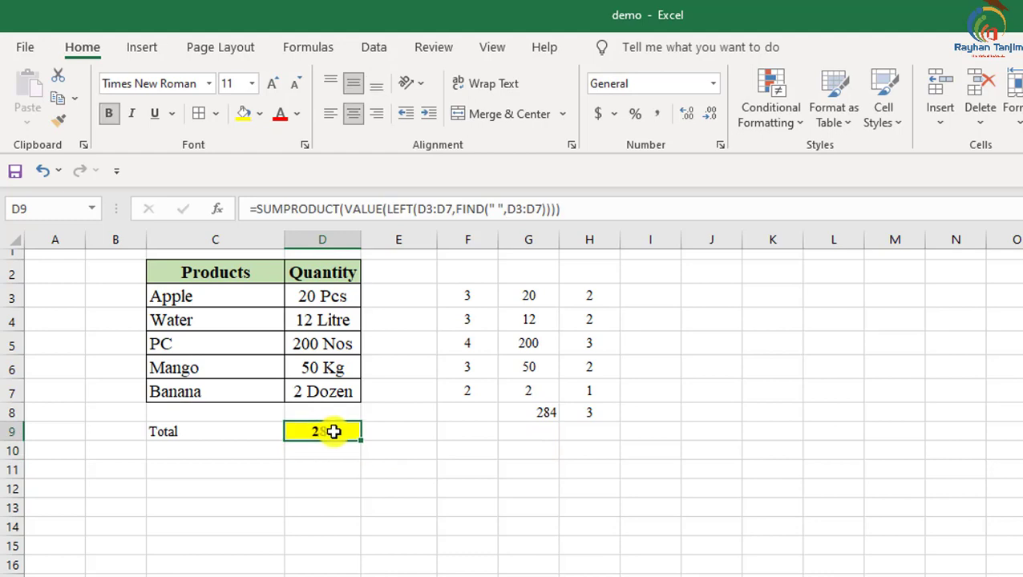
# Step: Change the PC quantity in D5 to 100 Nos and check the total in D9
pyautogui.click(301, 344)
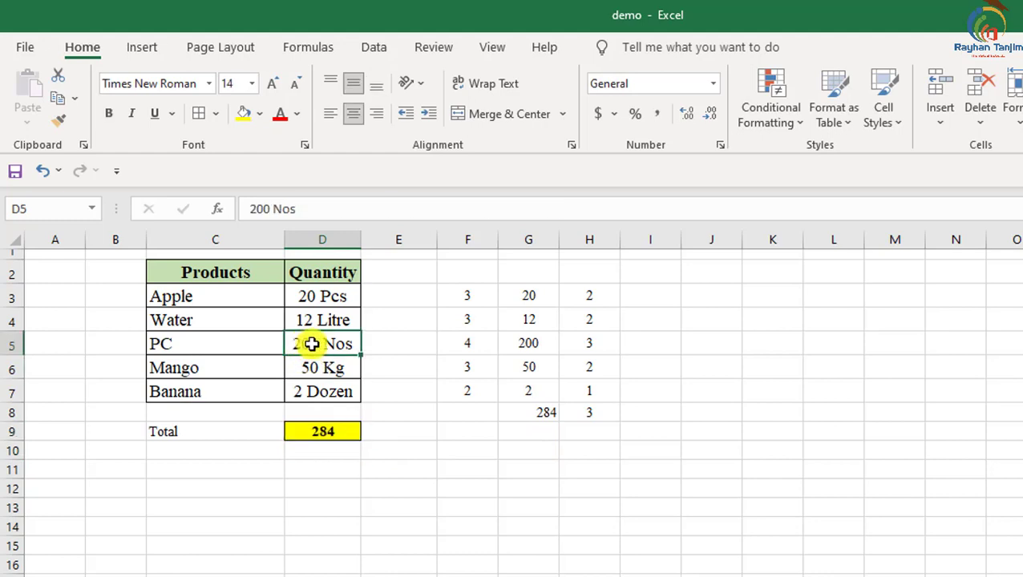
pyautogui.doubleClick(318, 343)
pyautogui.moveTo(318, 344); pyautogui.dragTo(233, 347)
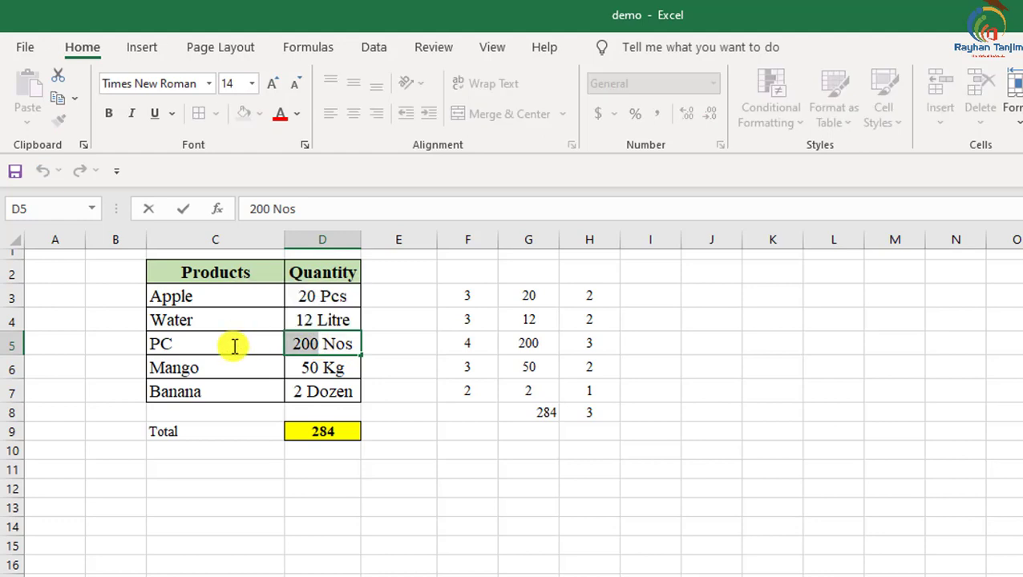
pyautogui.write('100')
pyautogui.press('Return')
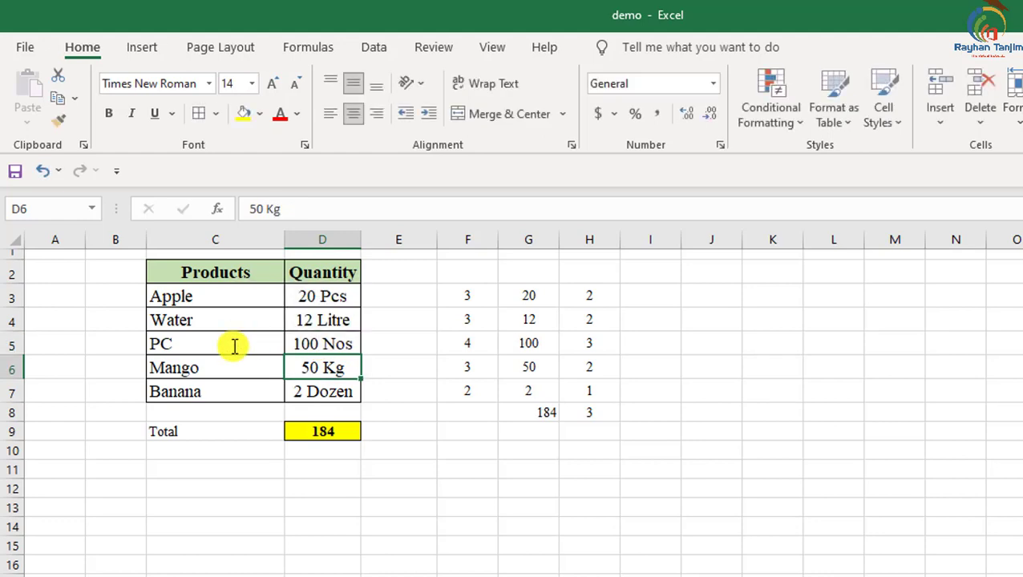
pyautogui.click(353, 432)
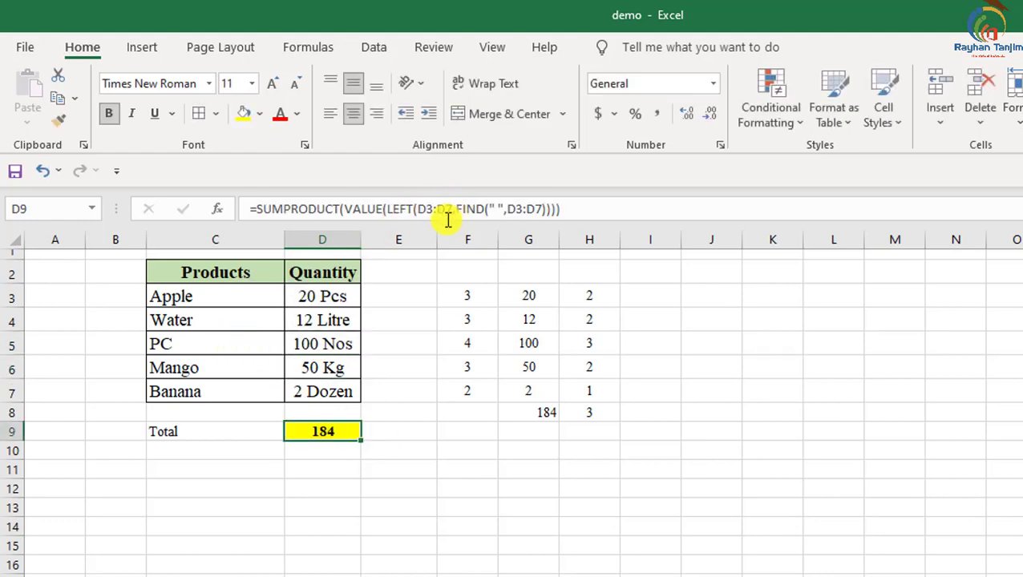